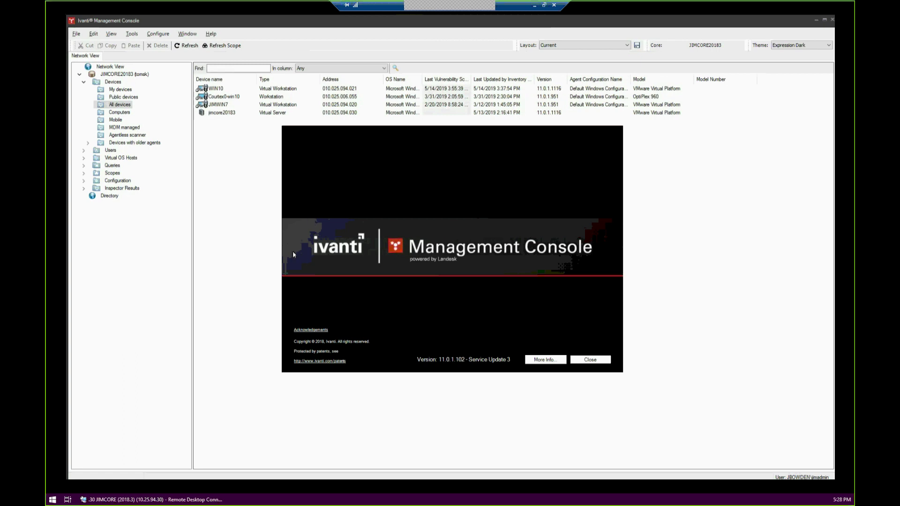
Close the About screen and leave the four-device All devices list with nothing selected
click(590, 360)
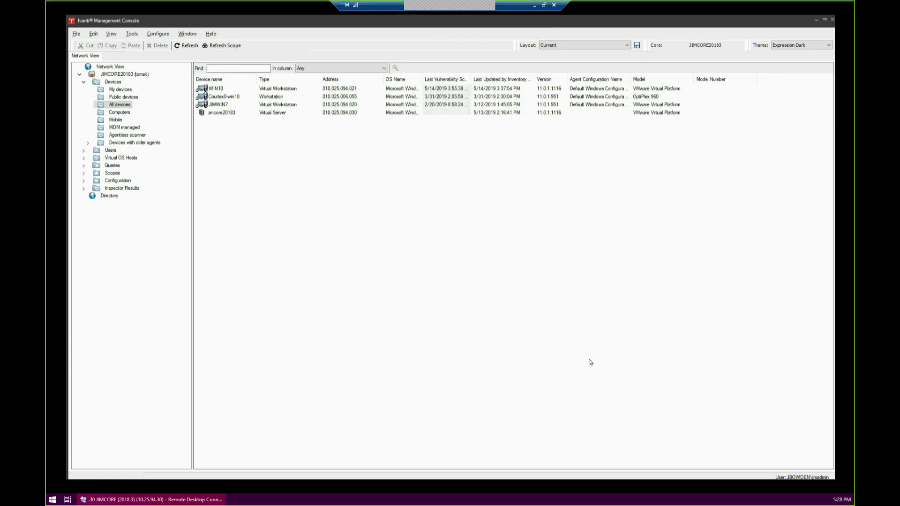
click(218, 92)
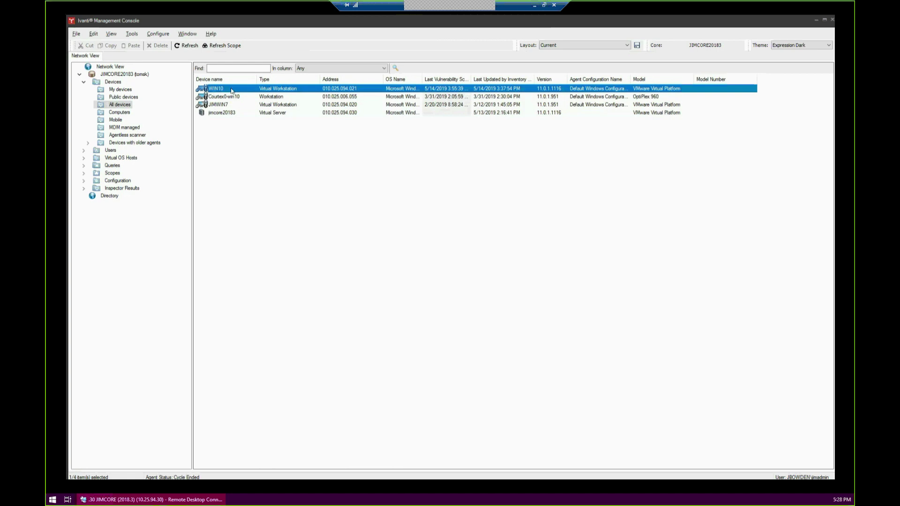
click(246, 150)
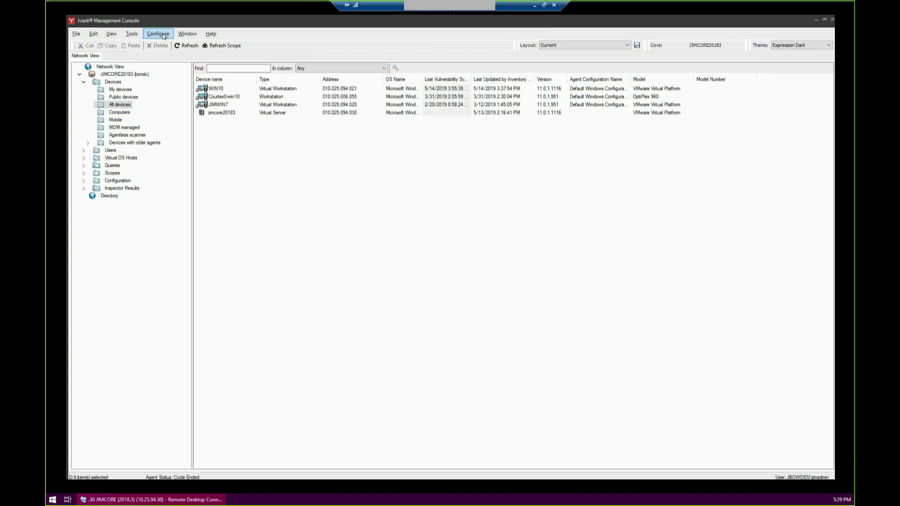
click(146, 35)
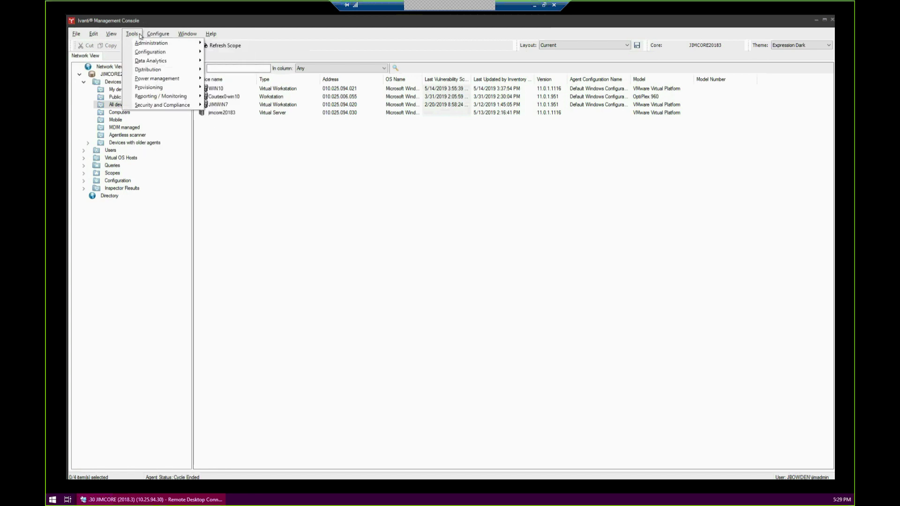
Open the Scheduler tab's Change Login settings in Configure Software Services and inspect the user name
click(158, 35)
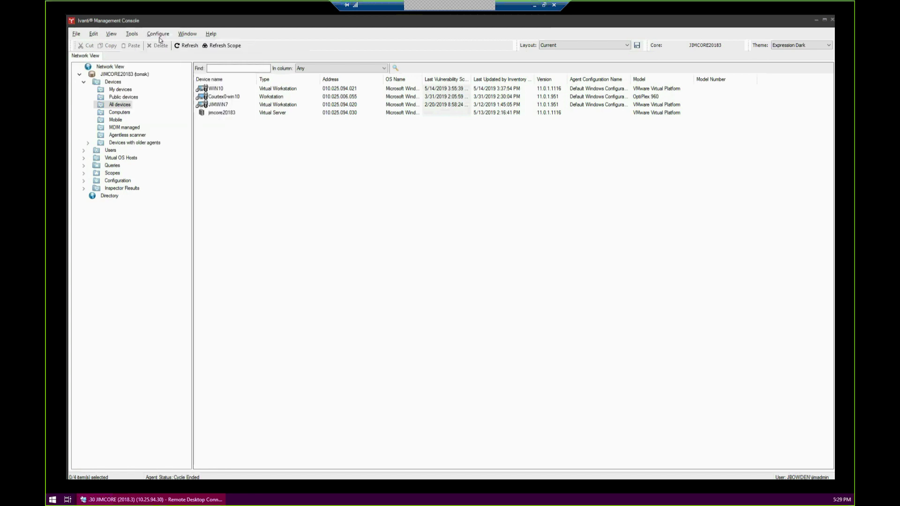
click(420, 131)
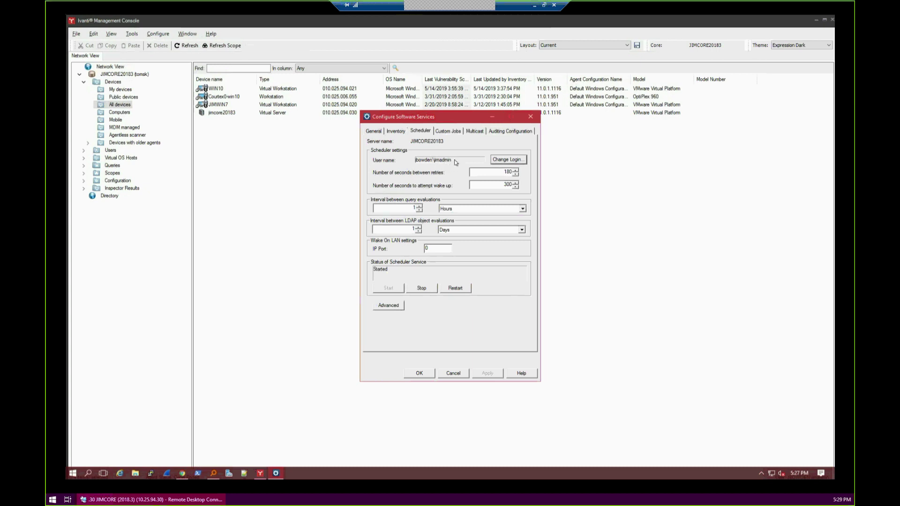
click(504, 160)
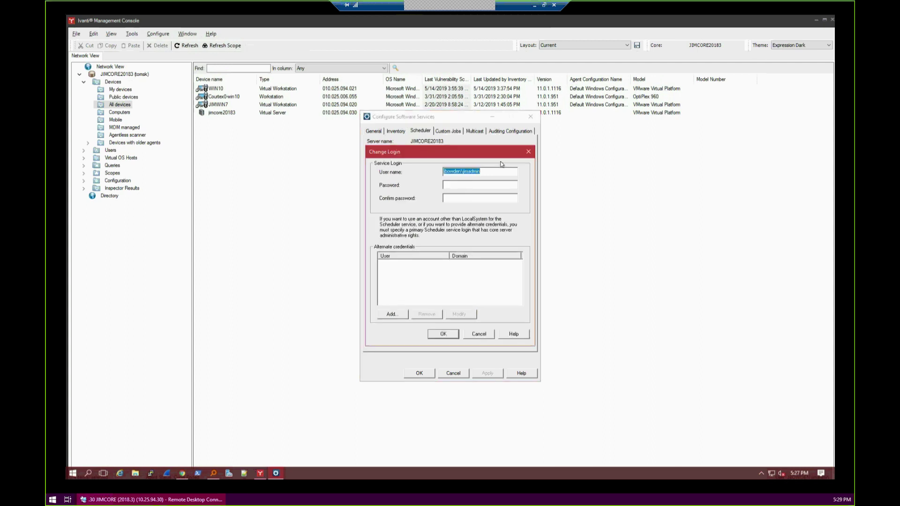
drag(491, 171, 470, 171)
click(499, 172)
key(shift+Left)
key(shift+Left)
key(shift+Left)
key(shift+Left)
key(shift+Left)
key(shift+Left)
key(shift+Left)
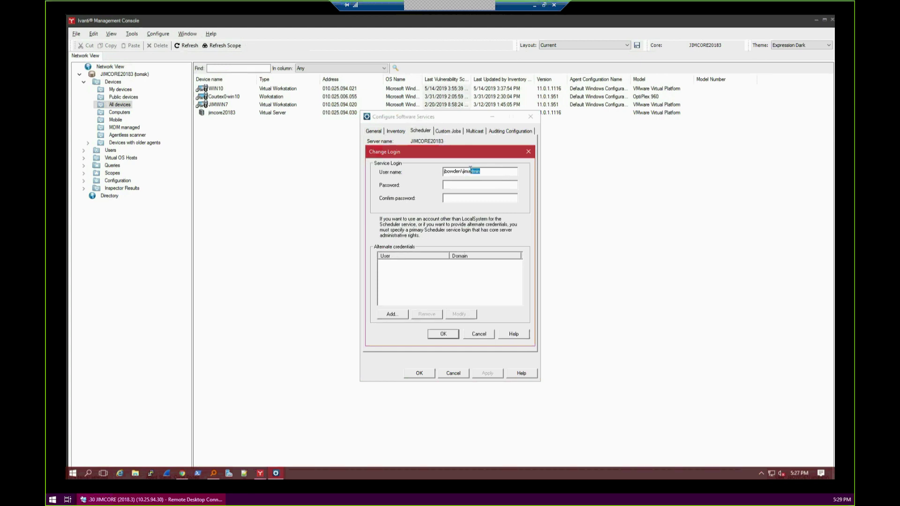
key(Right)
key(shift+Left)
key(shift+Left)
key(shift+Left)
key(shift+Left)
key(shift+Left)
key(shift+Left)
key(shift+Left)
key(shift+Left)
key(shift+Left)
key(shift+Left)
key(shift+Left)
key(shift+Left)
key(shift+Left)
key(shift+Left)
key(shift+Left)
key(Right)
drag(492, 171, 423, 173)
Try adding an alternate credential, then cancel it and the login change
click(391, 314)
drag(425, 199, 523, 202)
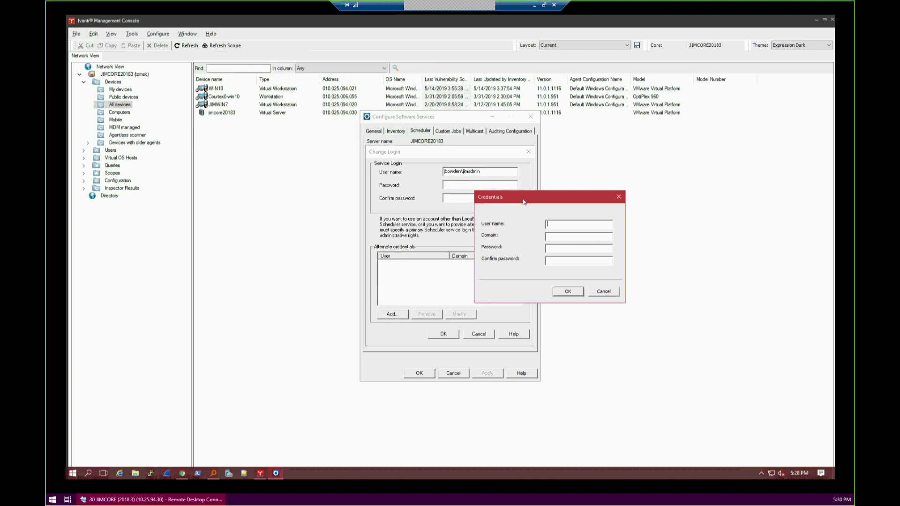
click(604, 291)
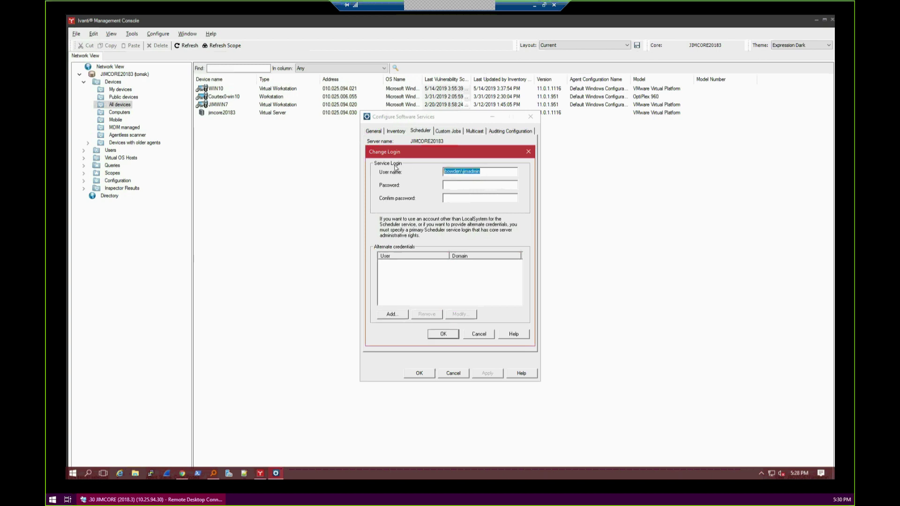
double_click(457, 171)
click(456, 172)
double_click(482, 172)
click(477, 334)
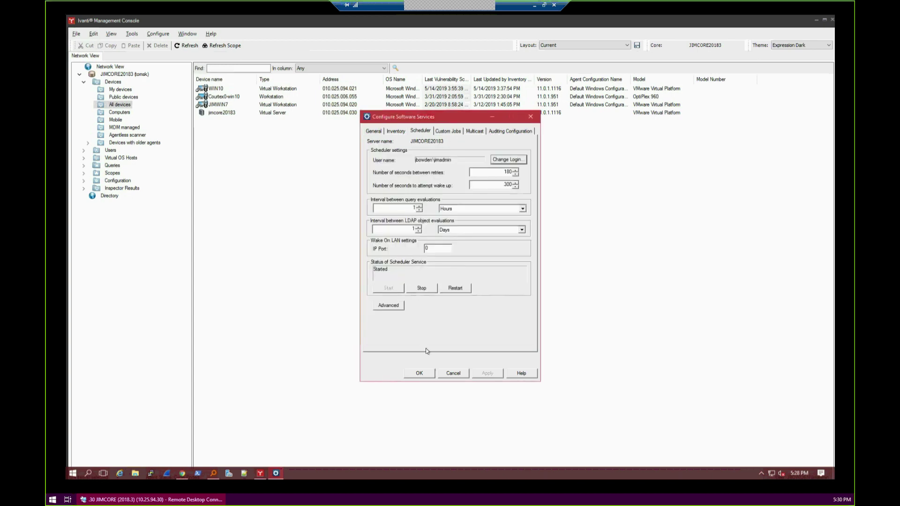
Close Configure Software Services and open the Agent Configuration tool from Tools > Configuration
click(423, 374)
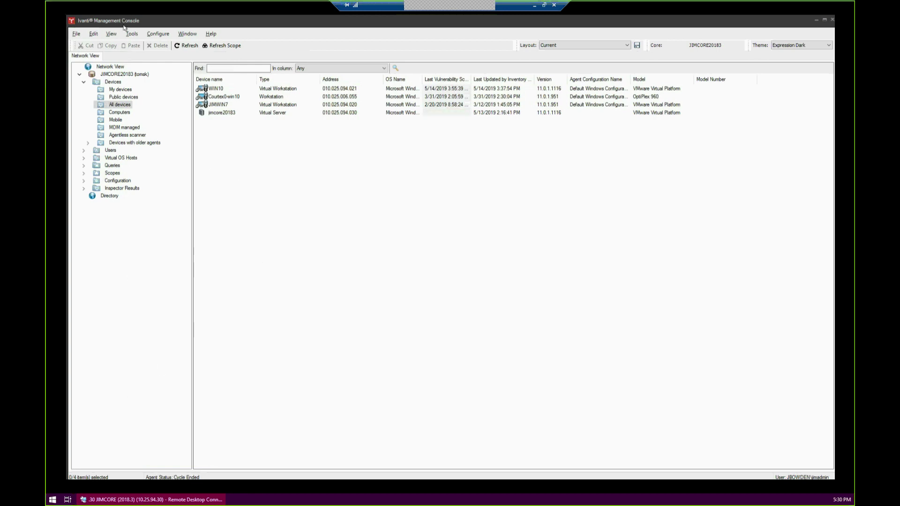
click(156, 35)
mouse_move(129, 34)
mouse_move(150, 52)
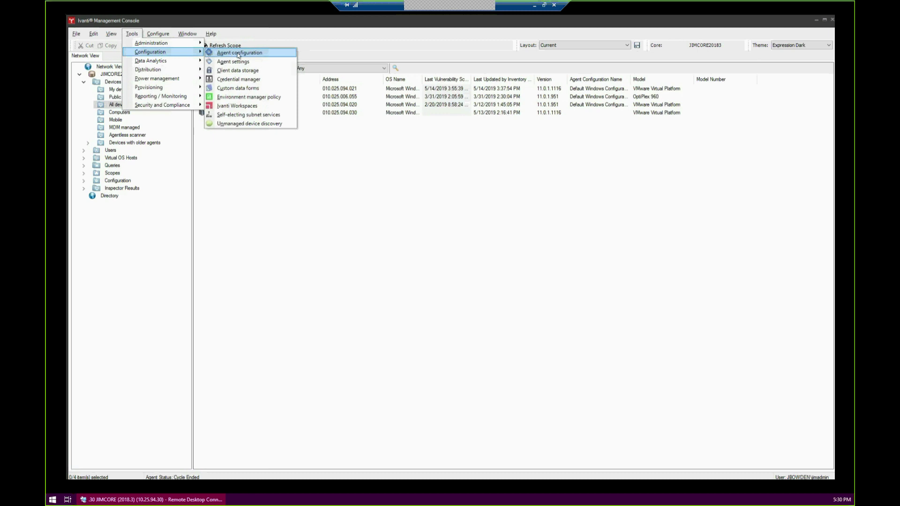
click(267, 55)
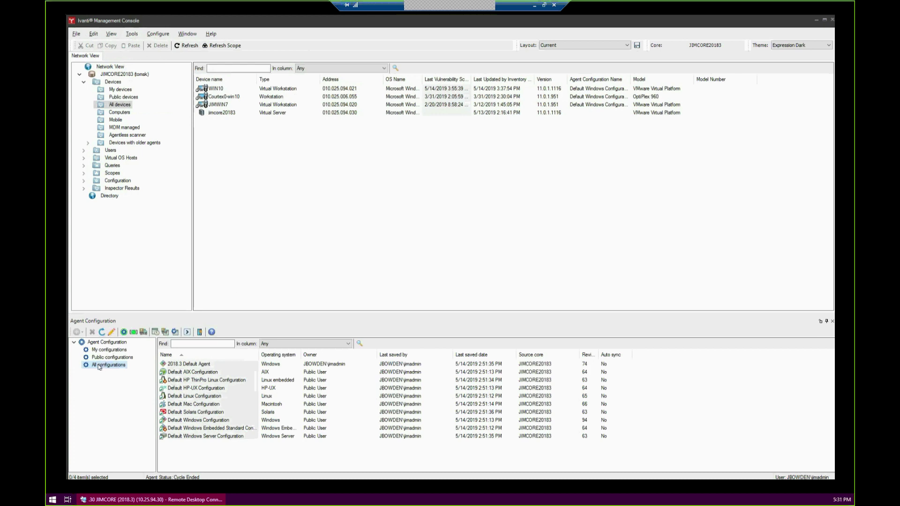
Browse the ten agent configurations, ending with WIN10 and Default Windows Configuration selected
click(190, 437)
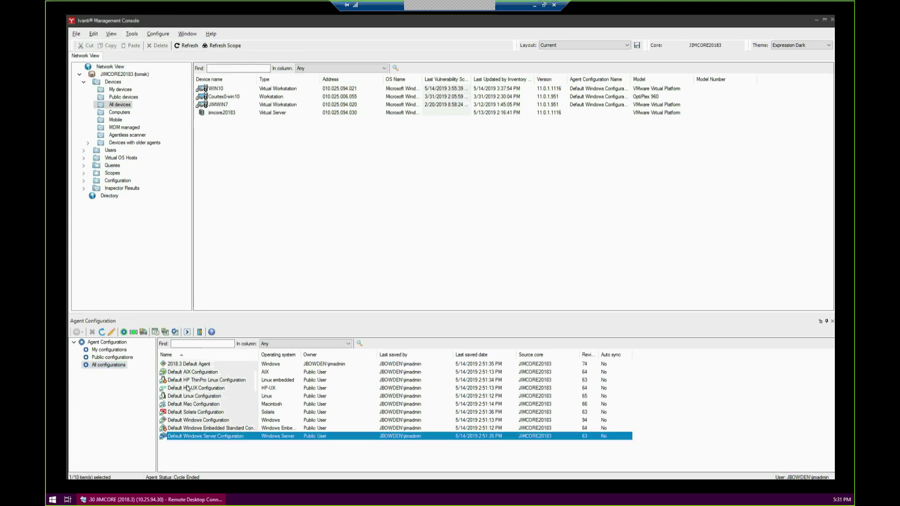
shift+click(185, 373)
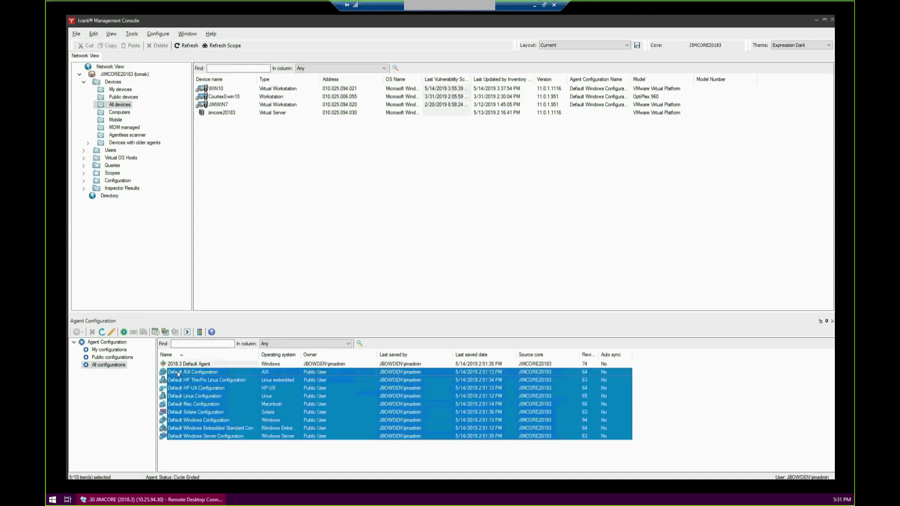
click(183, 365)
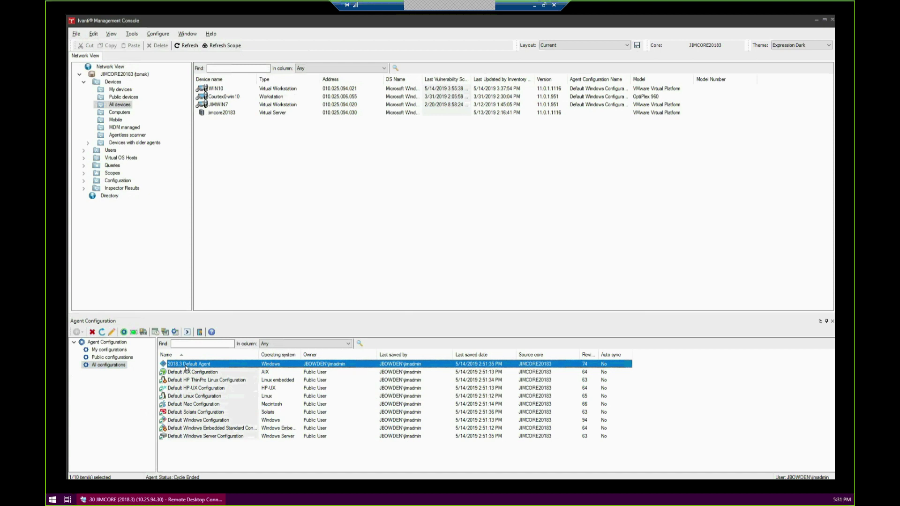
click(187, 421)
click(173, 436)
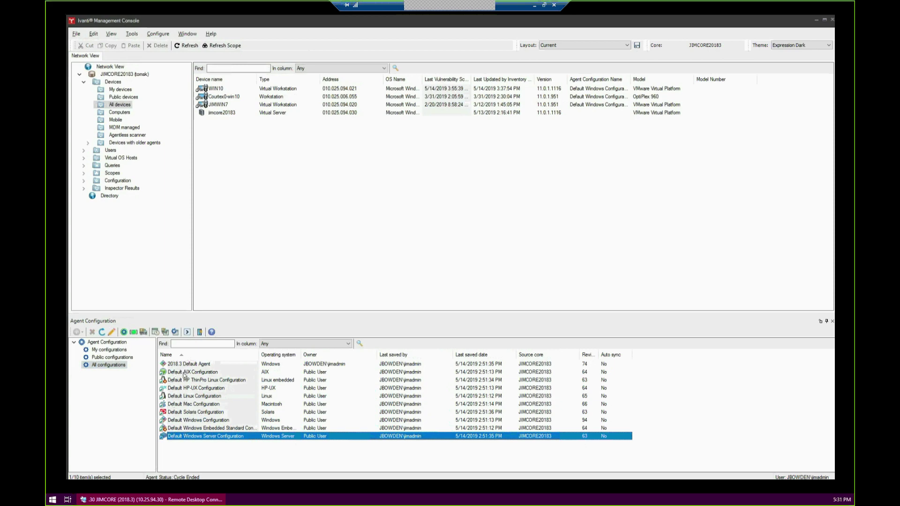
click(178, 422)
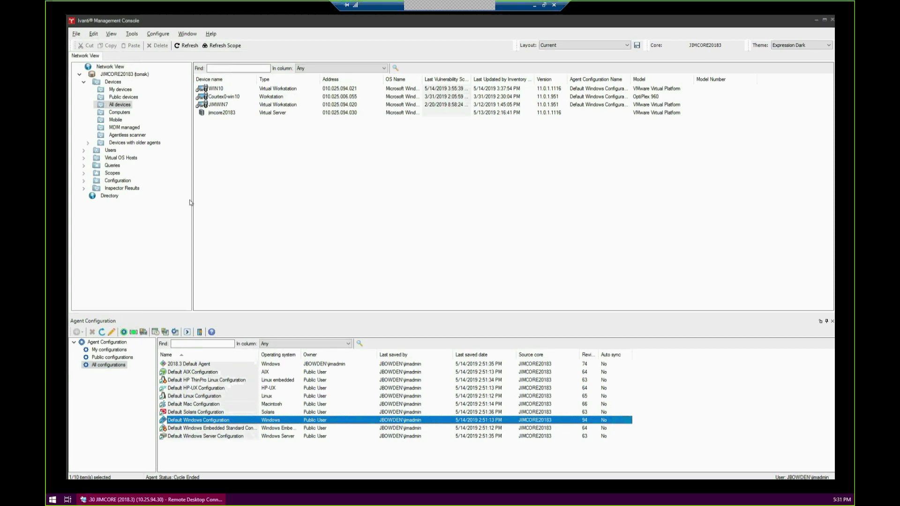
click(220, 91)
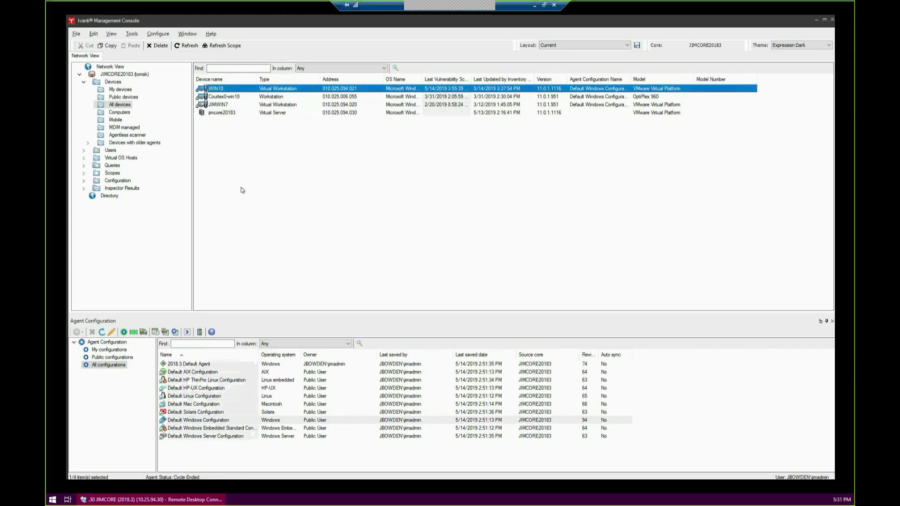
click(190, 420)
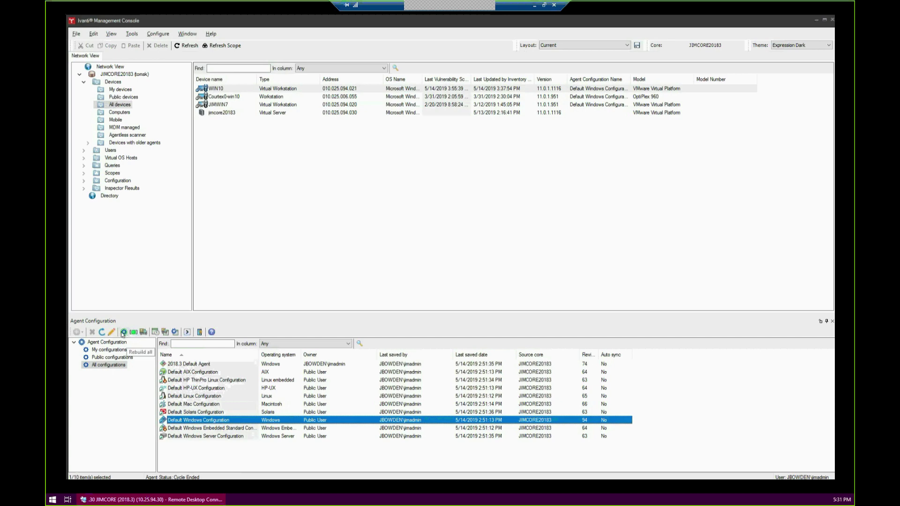
Rebuild all agent configurations and close the report once it shows Done
click(124, 332)
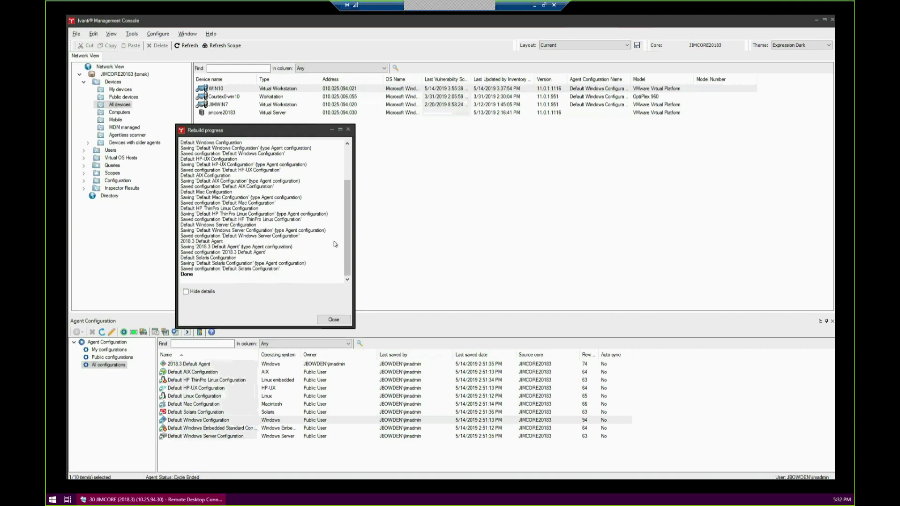
click(333, 320)
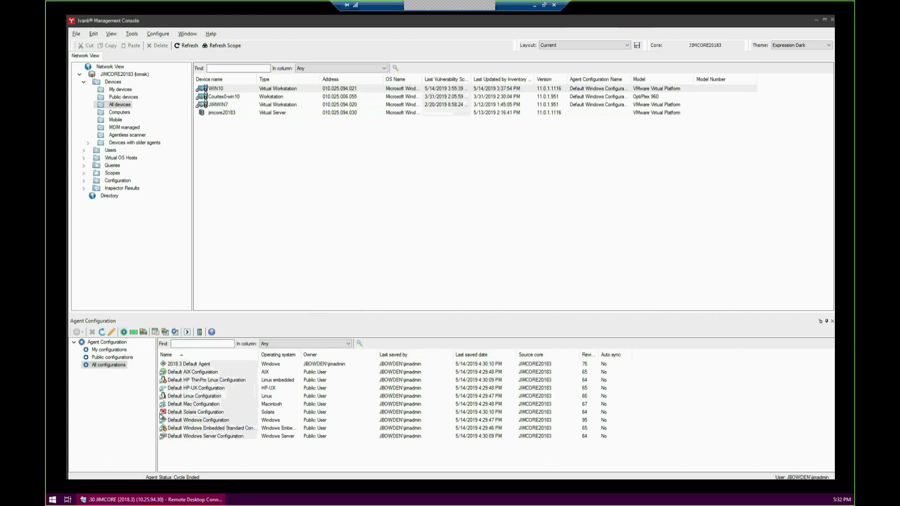
click(193, 421)
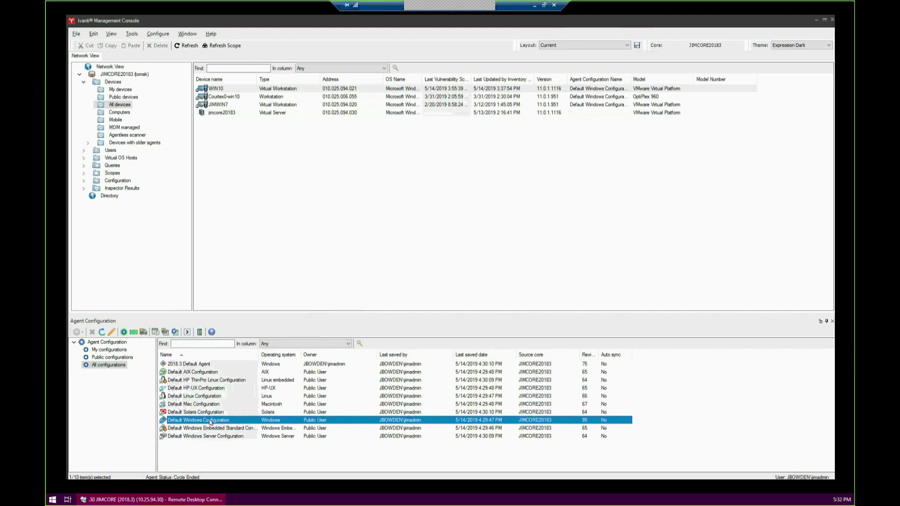
double_click(210, 420)
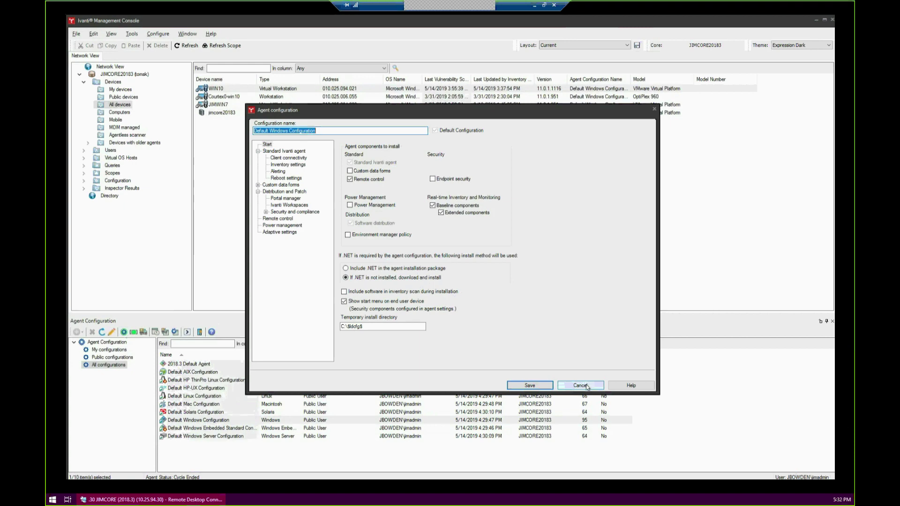
click(588, 386)
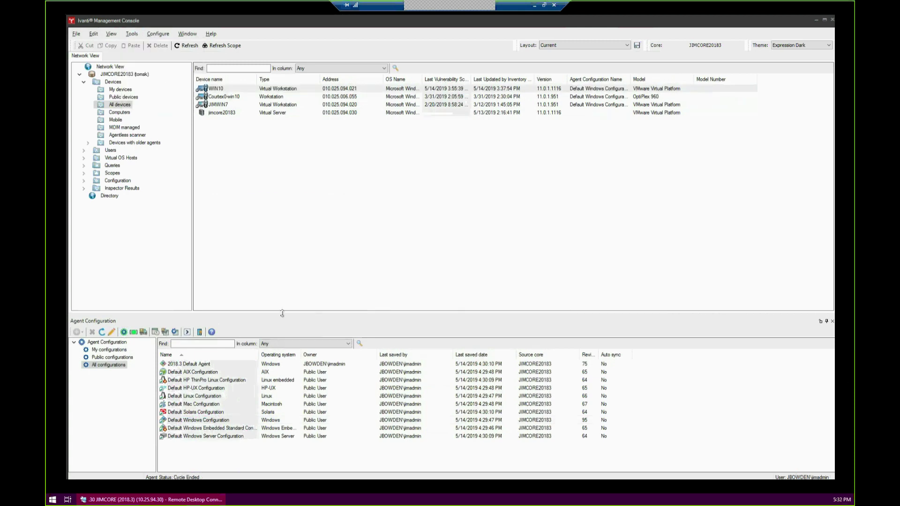
click(132, 34)
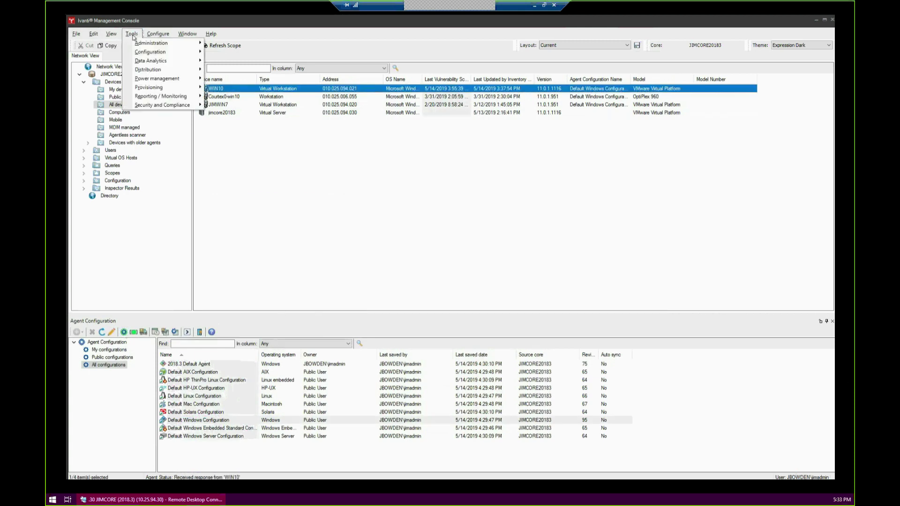
Open Unmanaged device discovery and switch between it and the Agent Configuration tab
mouse_move(139, 54)
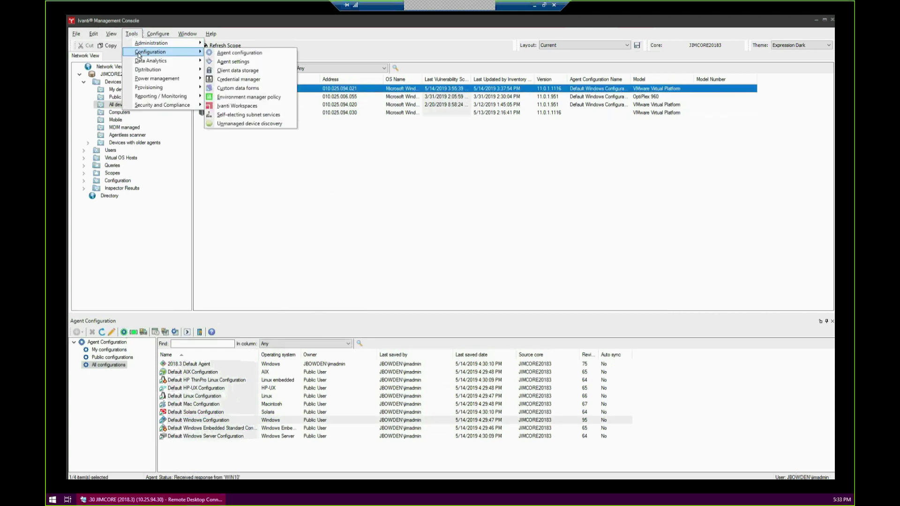
click(280, 123)
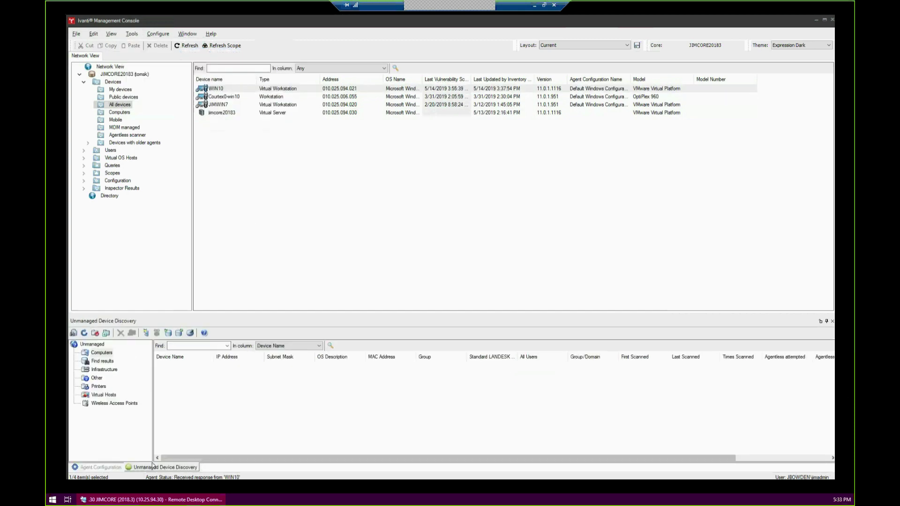
click(105, 468)
click(148, 468)
click(106, 468)
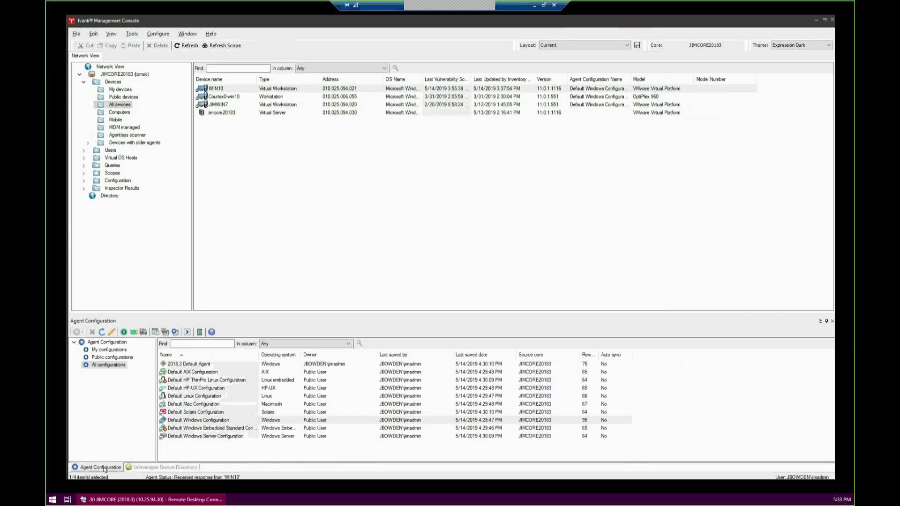
click(136, 468)
click(107, 468)
click(142, 468)
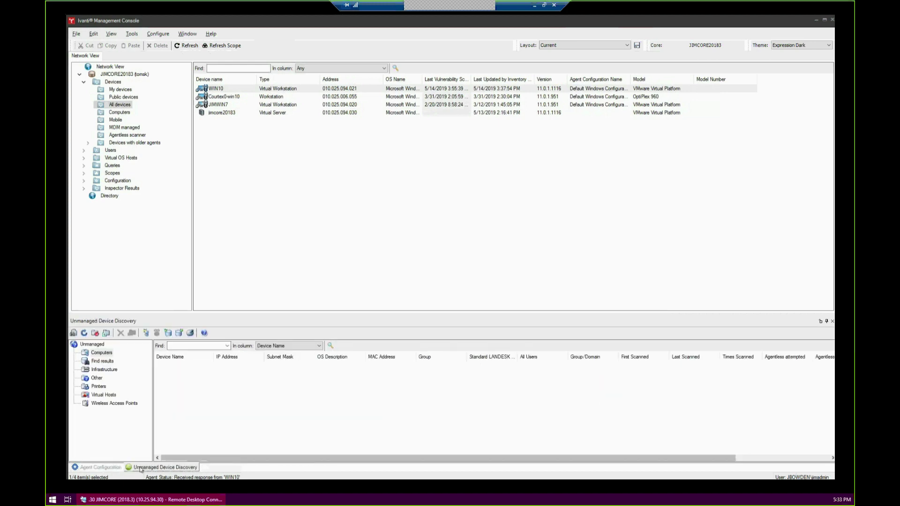
click(98, 468)
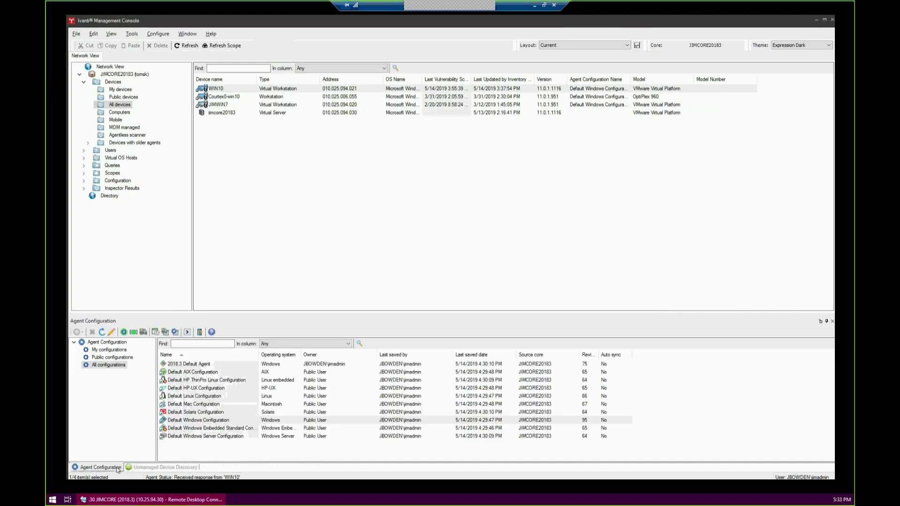
click(146, 468)
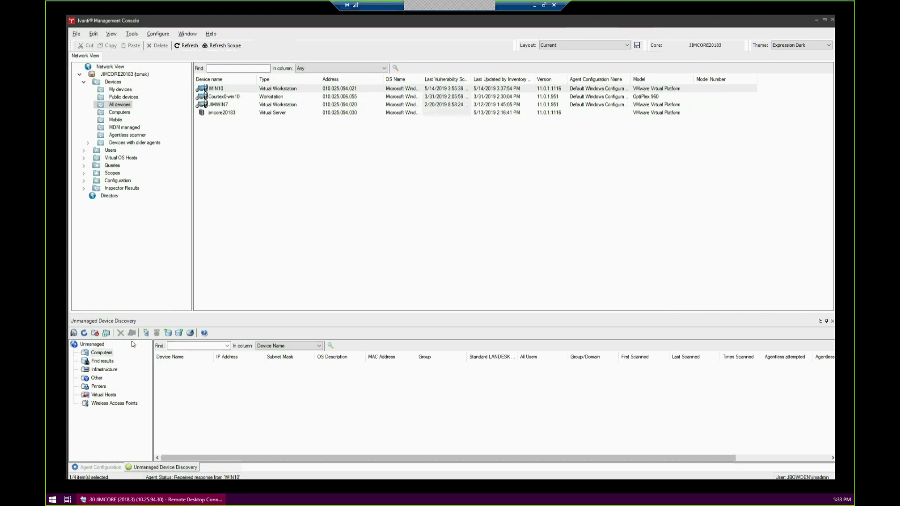
Delete the old Test scan configuration and create a new one named Test
click(73, 332)
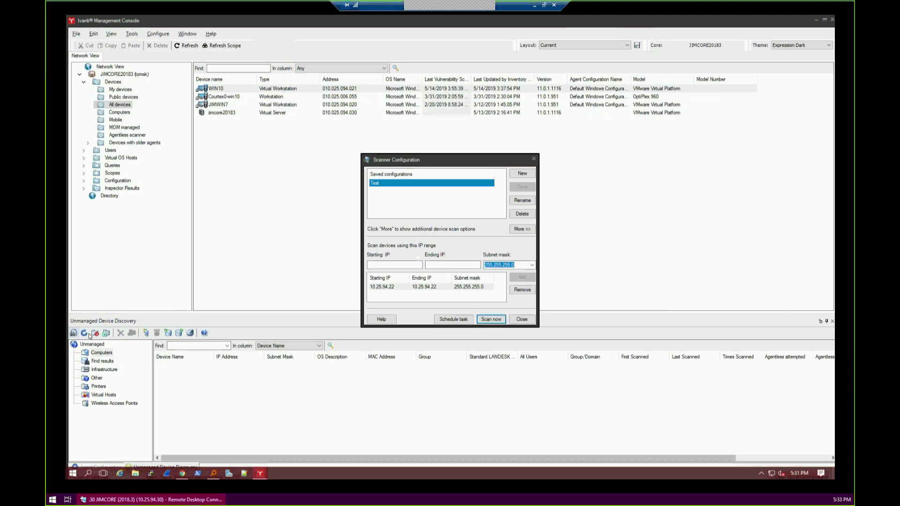
click(518, 213)
click(492, 279)
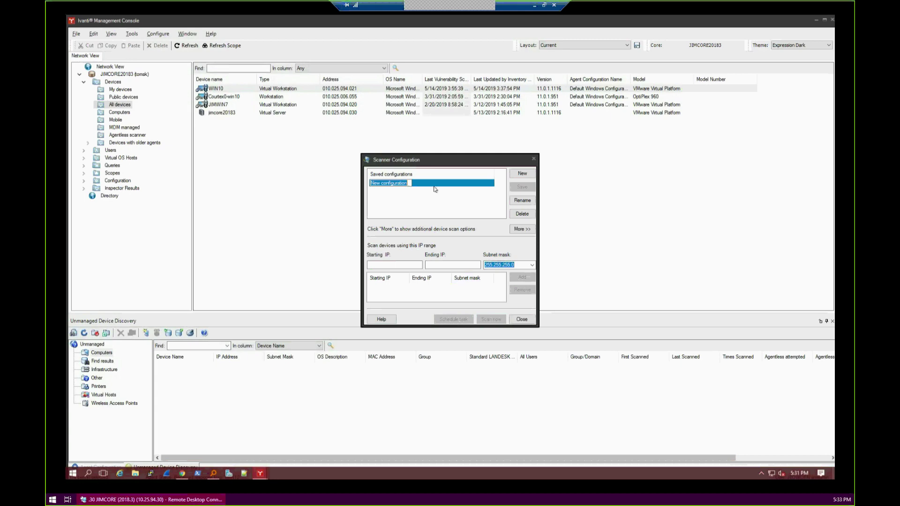
click(487, 193)
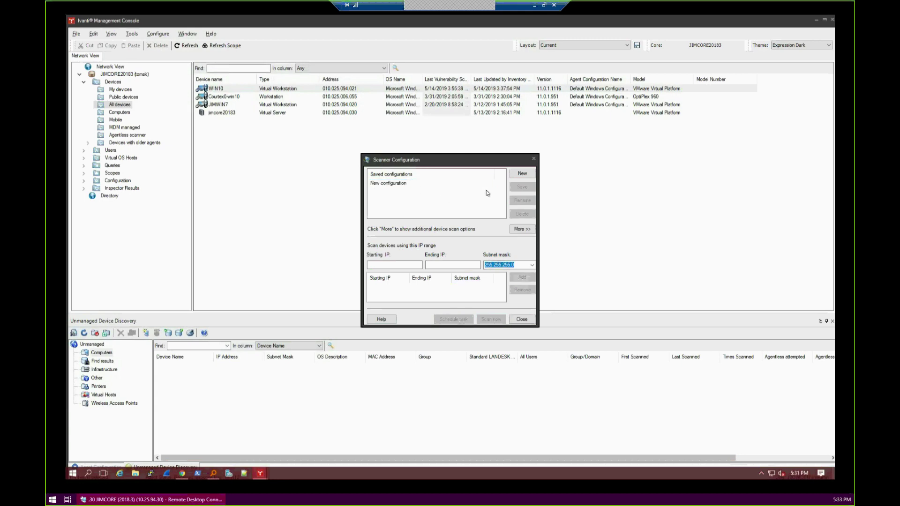
click(522, 173)
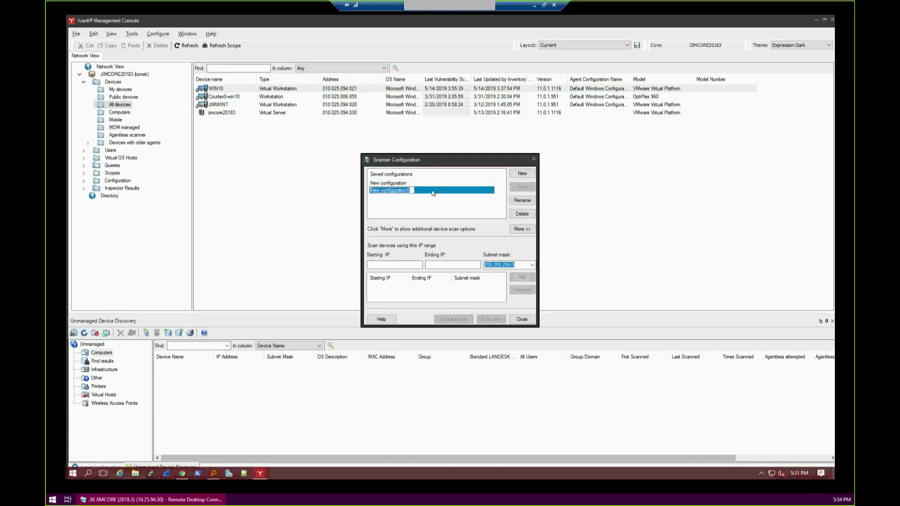
text(Test)
click(417, 205)
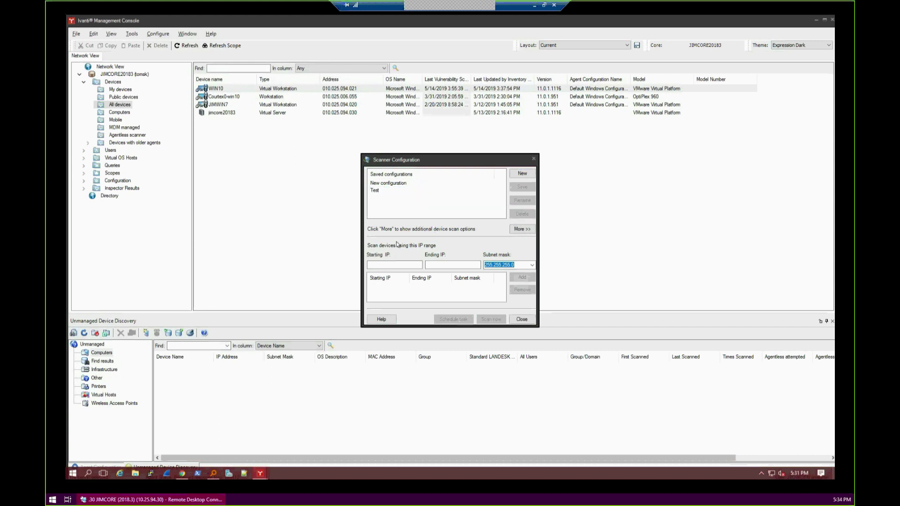
Add the range 10.25.94.22 to 10.25.94.22 to Test and run the scan
click(395, 262)
text(10.25.94.)
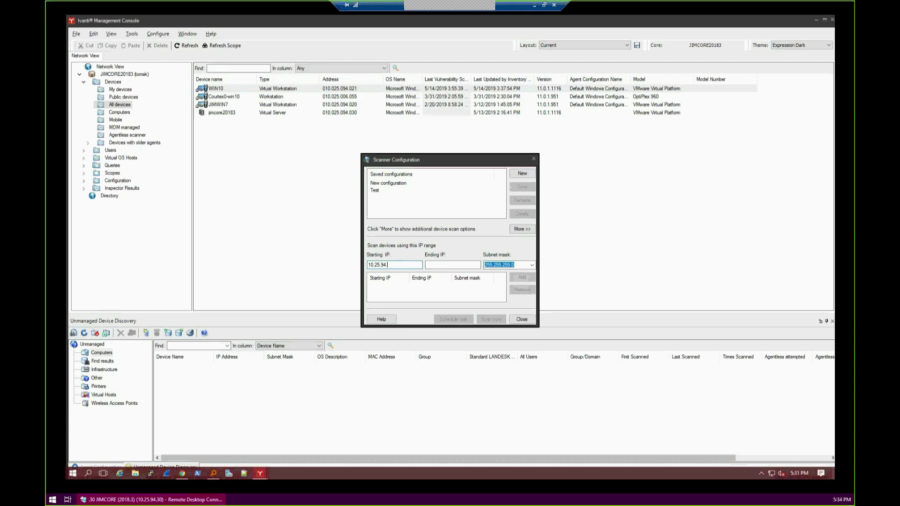
text(22)
drag(452, 265, 449, 265)
text(2)
click(456, 265)
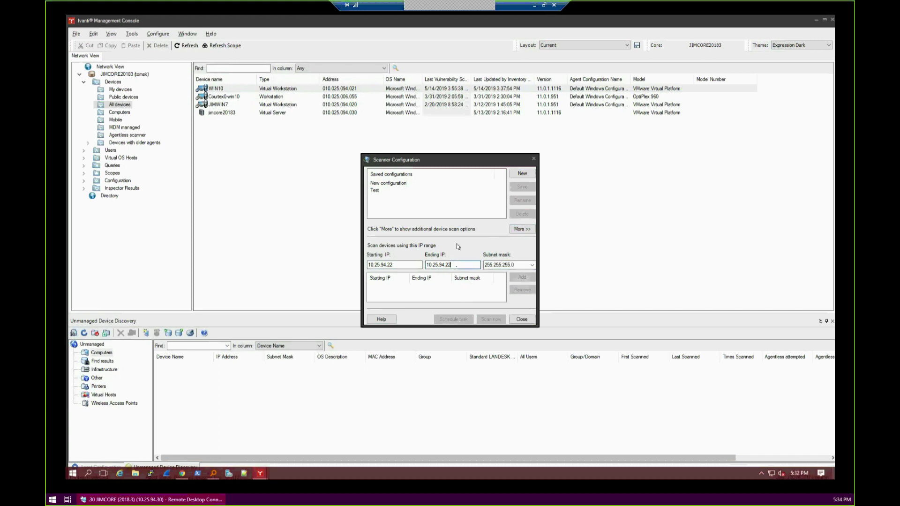
click(379, 190)
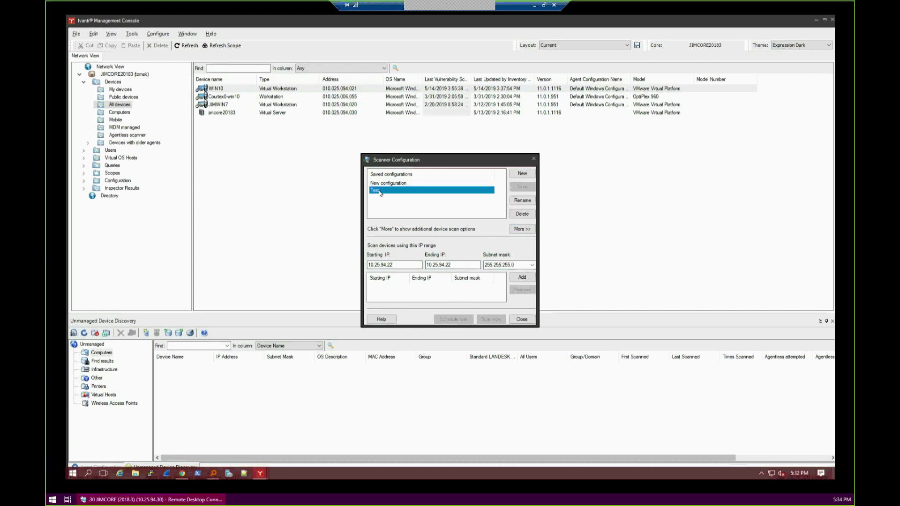
click(521, 277)
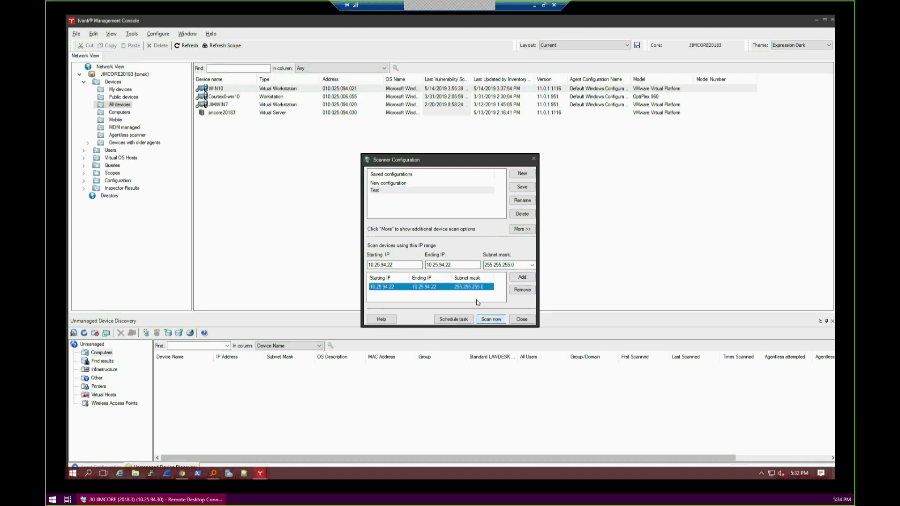
click(485, 320)
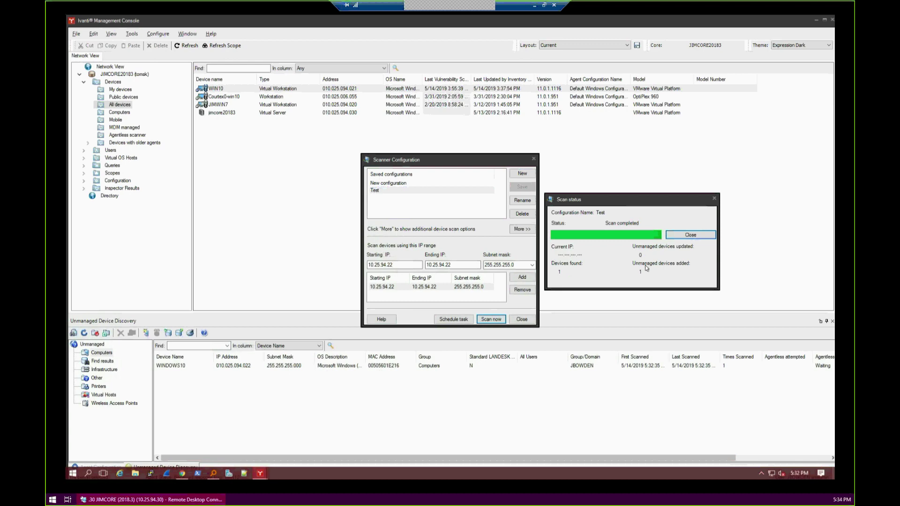
Close the Scan status and Scanner Configuration windows once the scan completes
click(676, 236)
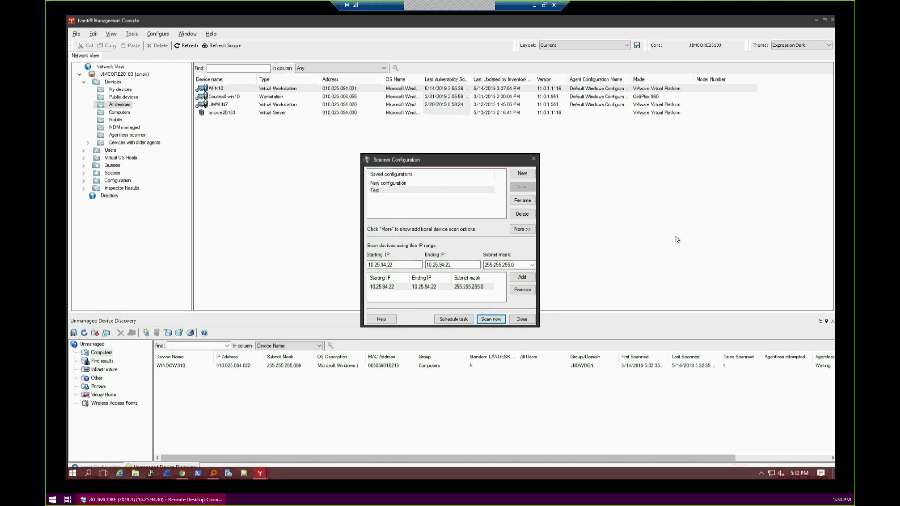
click(521, 321)
click(171, 366)
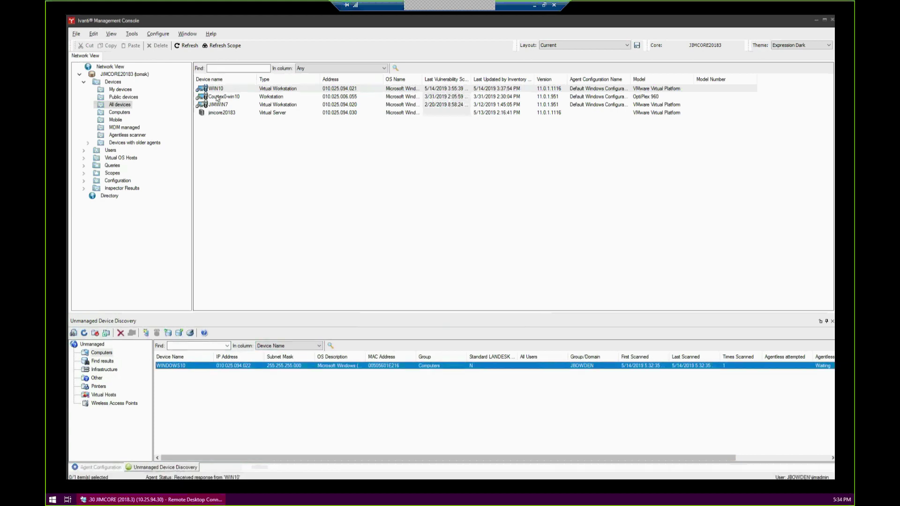
Schedule an agent deployment of Default Windows Configuration for WINDOWS10
click(199, 356)
click(94, 468)
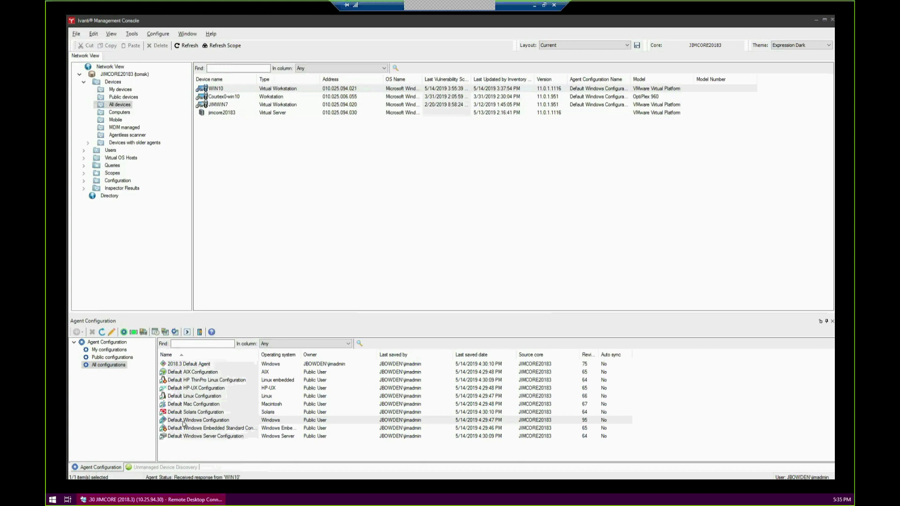
right_click(183, 423)
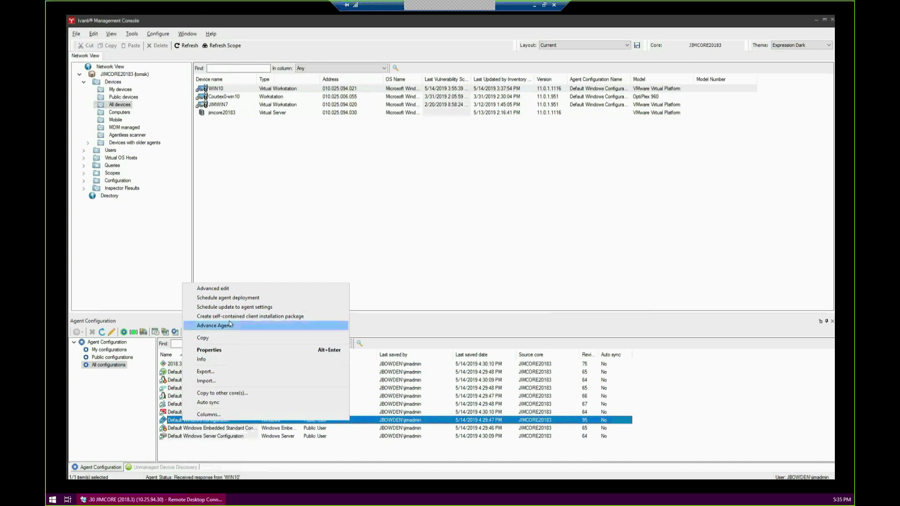
click(229, 298)
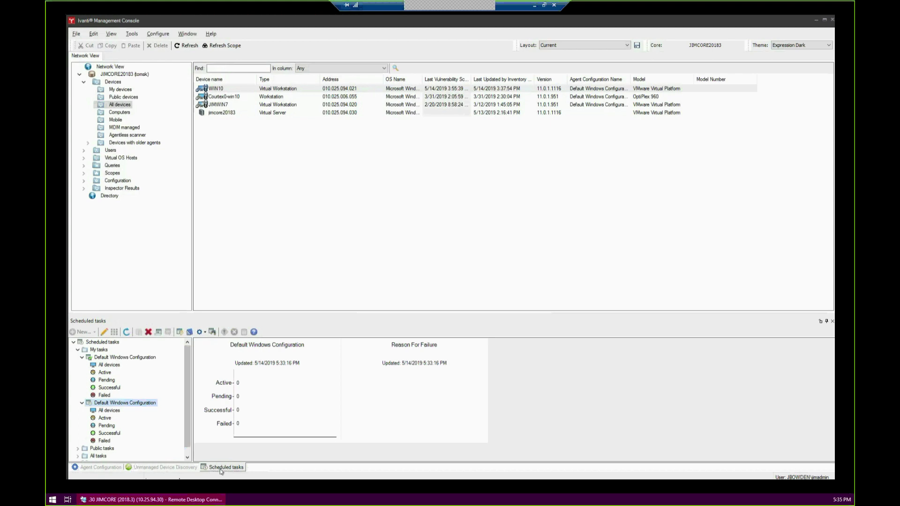
Show the Scheduled tasks view and drag WIN10 from the device list onto the task list
click(130, 34)
mouse_move(149, 53)
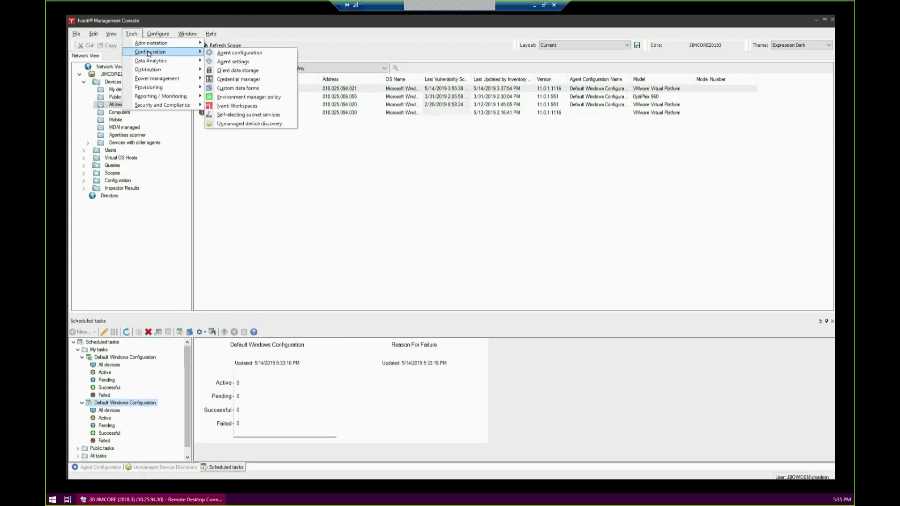
mouse_move(151, 70)
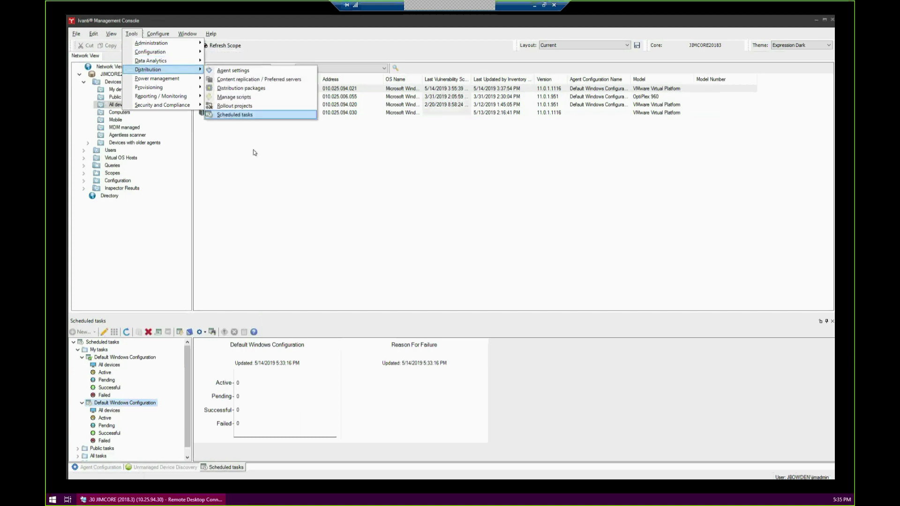
click(219, 470)
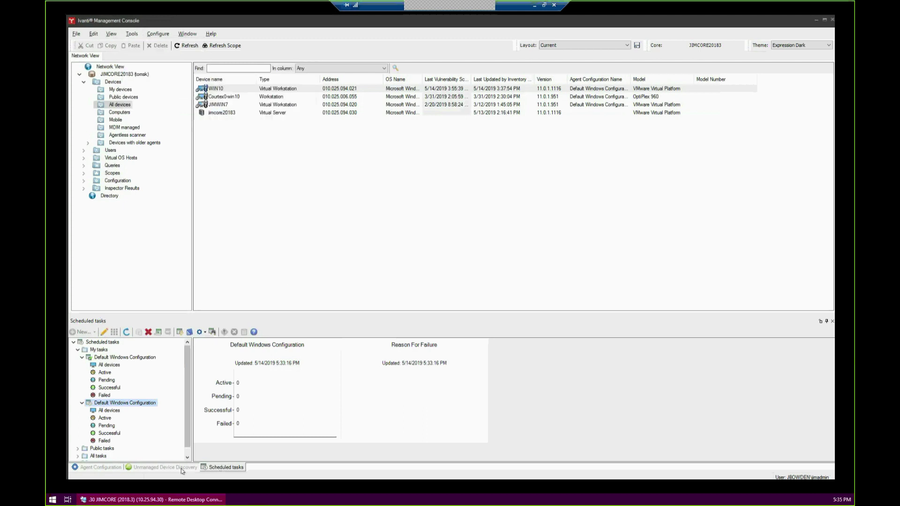
click(167, 467)
click(219, 468)
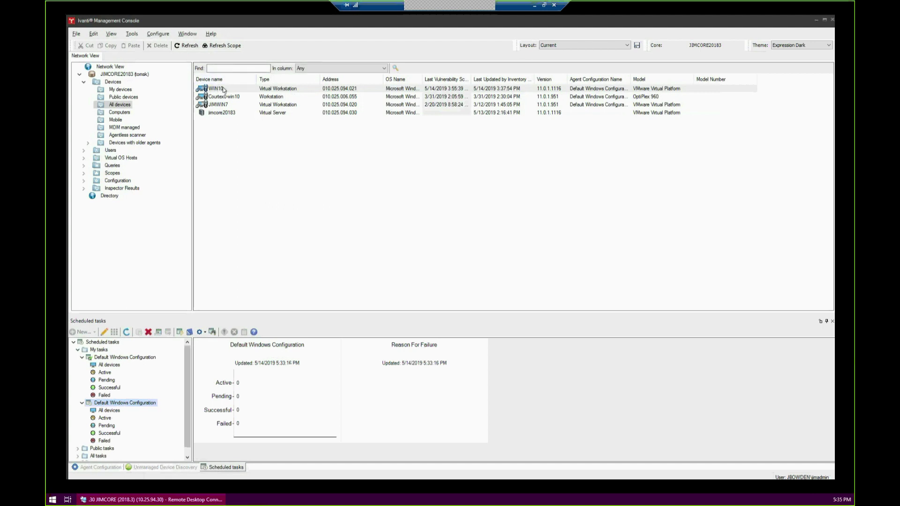
drag(224, 89, 128, 402)
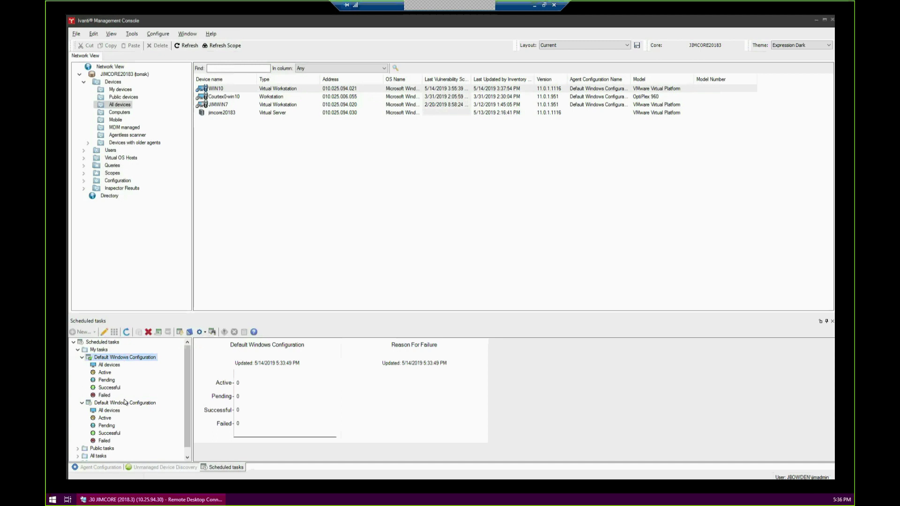
Delete the duplicate Default Windows Configuration task and list the remaining task's devices
click(127, 403)
click(127, 358)
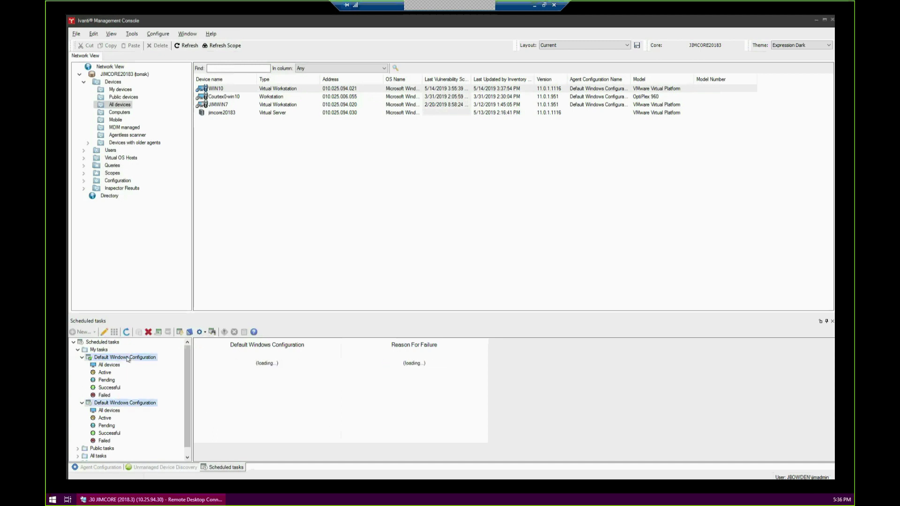
click(148, 332)
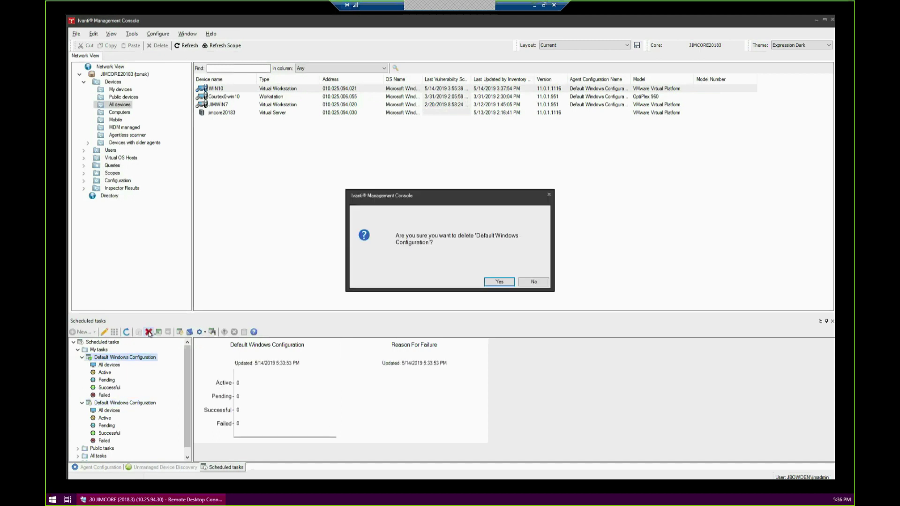
click(496, 282)
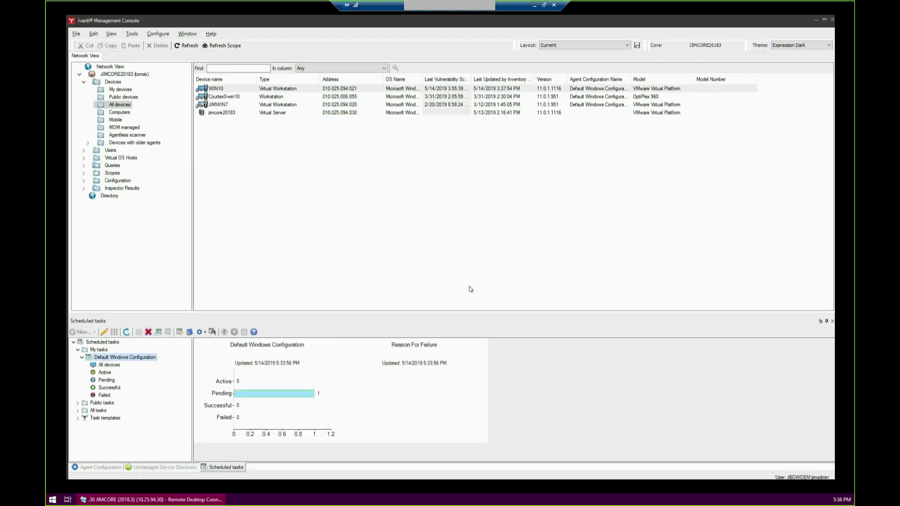
click(112, 359)
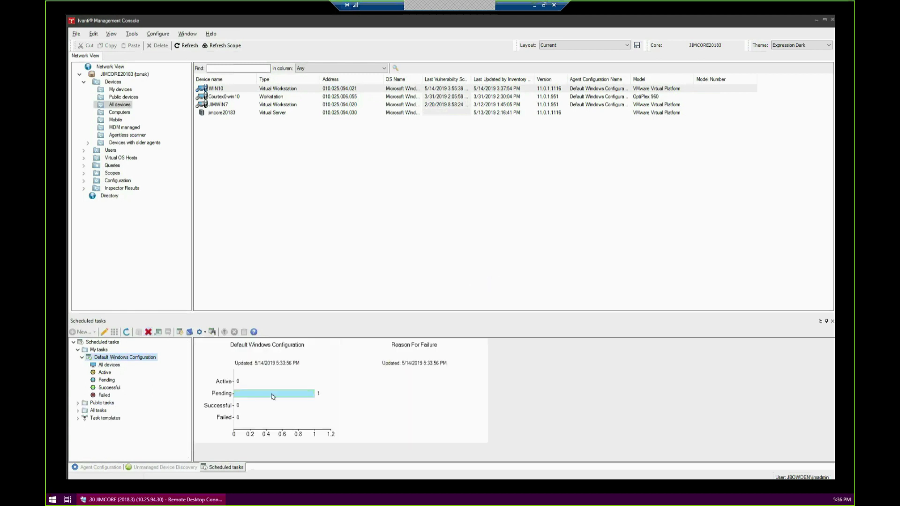
click(108, 365)
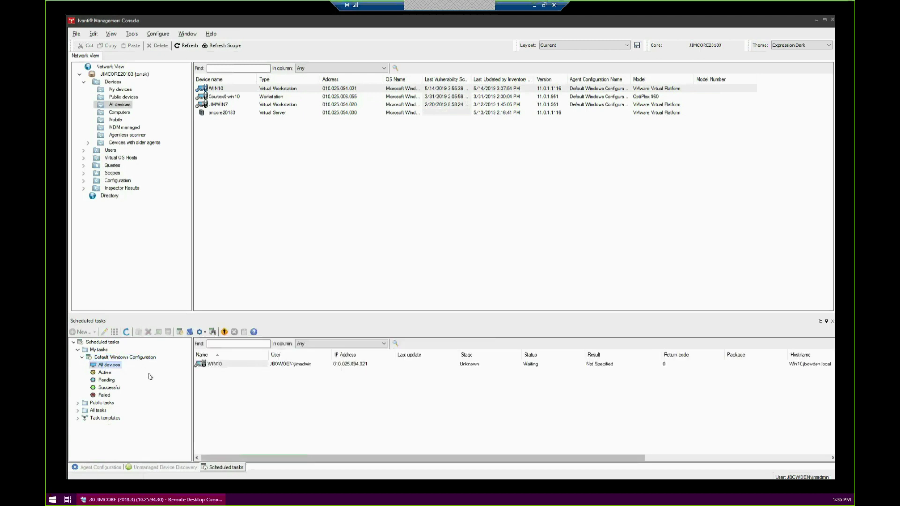
Drag WINDOWS10 from Unmanaged Device Discovery into the Default Windows Configuration task and view its chart
click(145, 467)
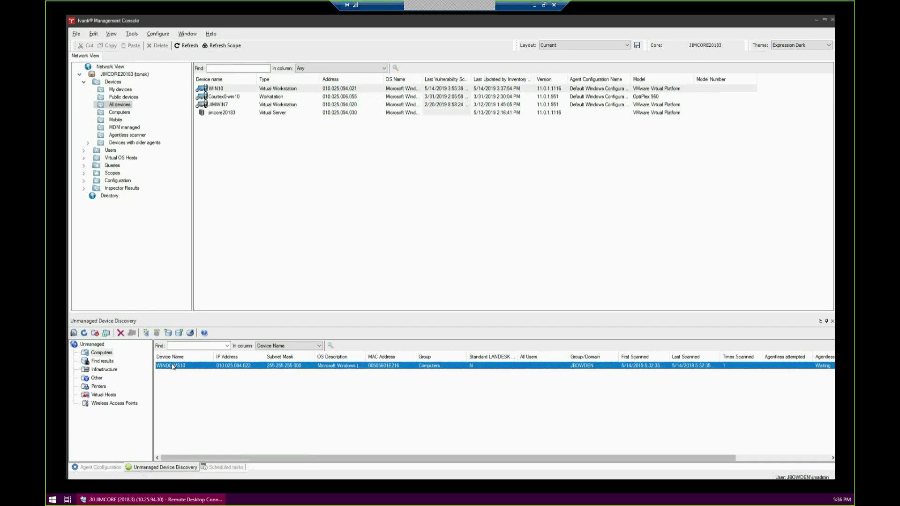
drag(173, 365, 131, 360)
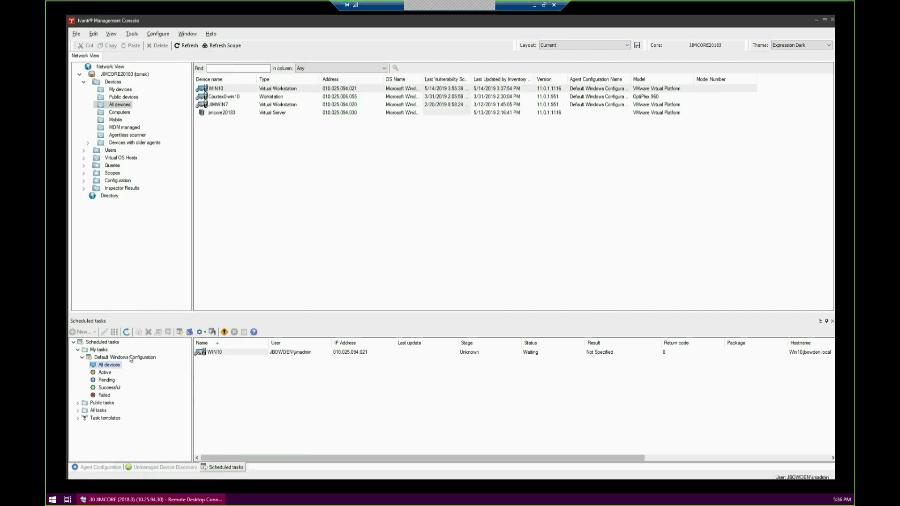
click(130, 358)
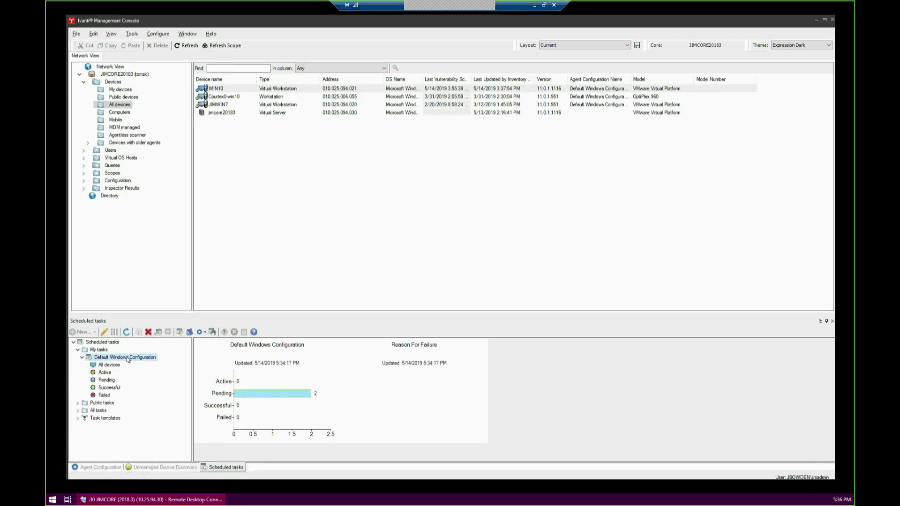
Start the Default Windows Configuration task now for devices that did not try to run it
right_click(128, 359)
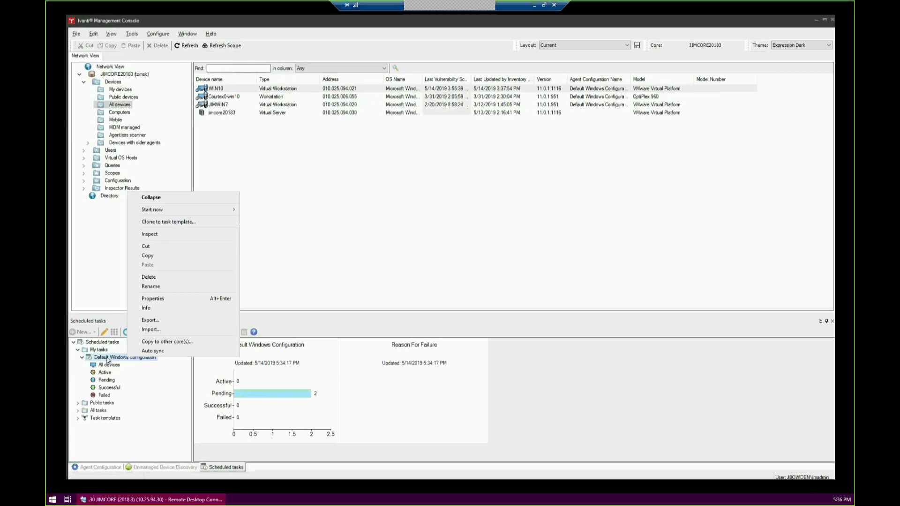
right_click(115, 359)
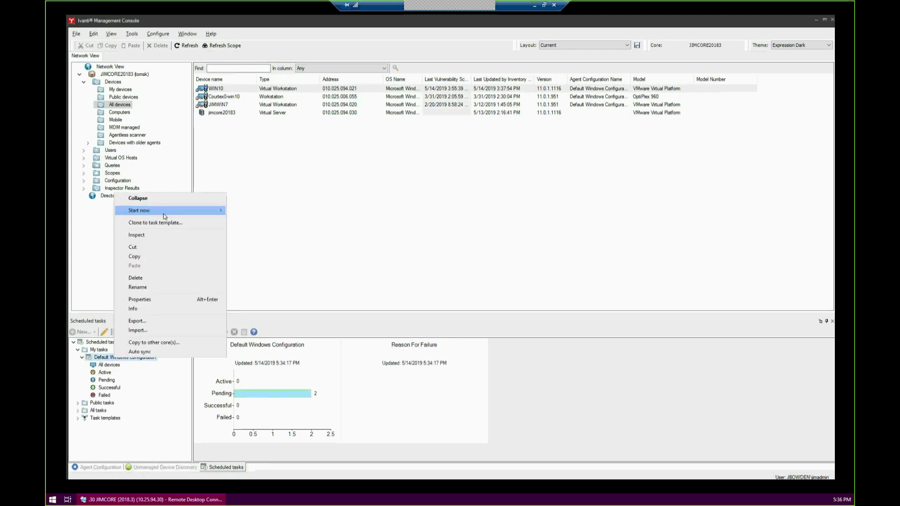
mouse_move(164, 215)
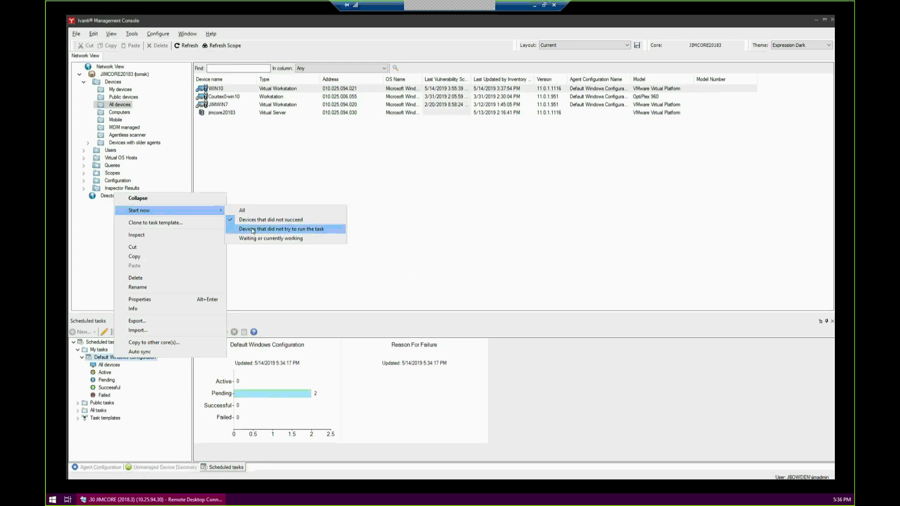
click(251, 229)
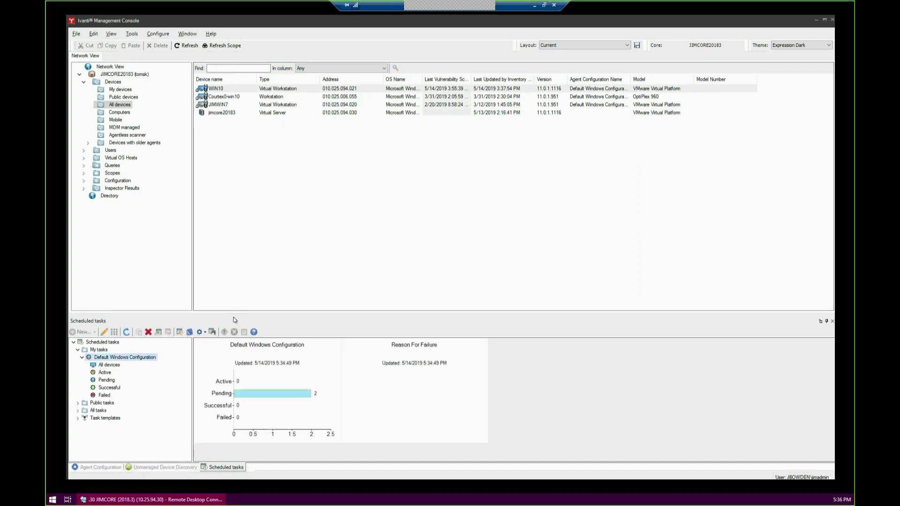
Refresh the task and check that WIN10 and WINDOWS10 both appear as Active under All devices
click(126, 332)
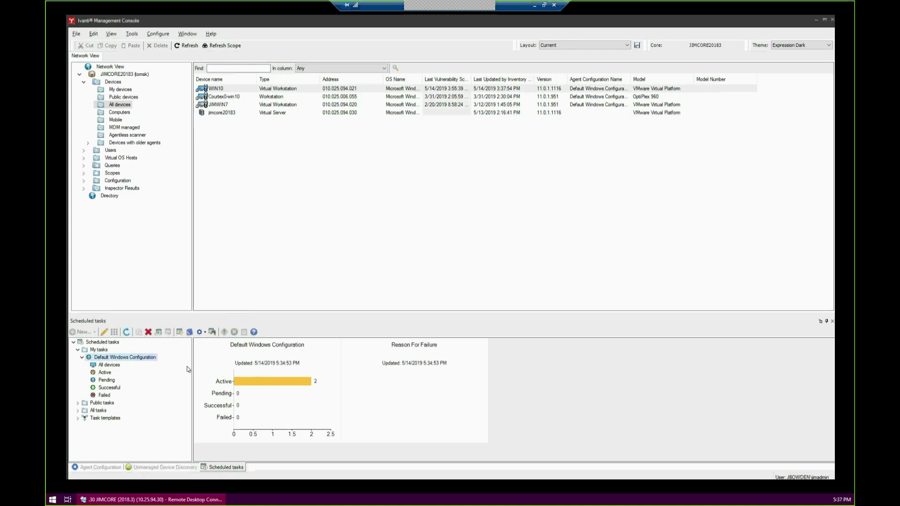
click(113, 365)
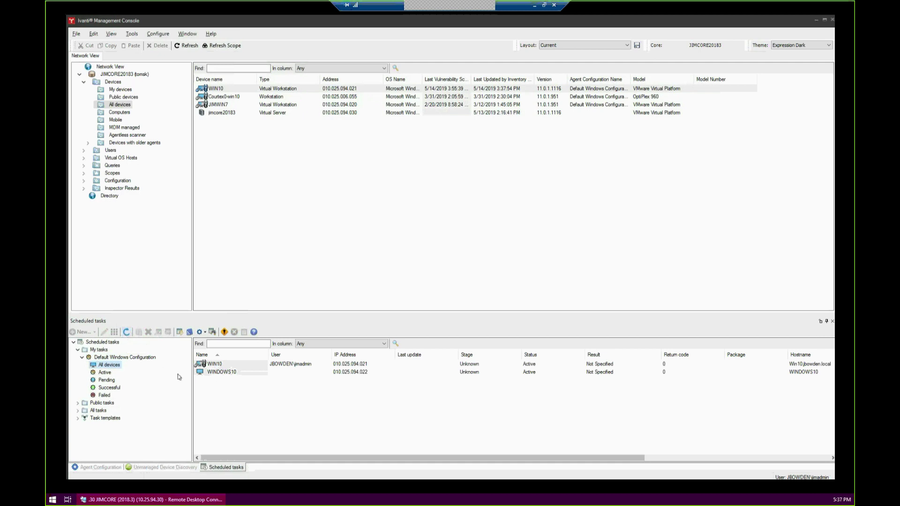
click(216, 372)
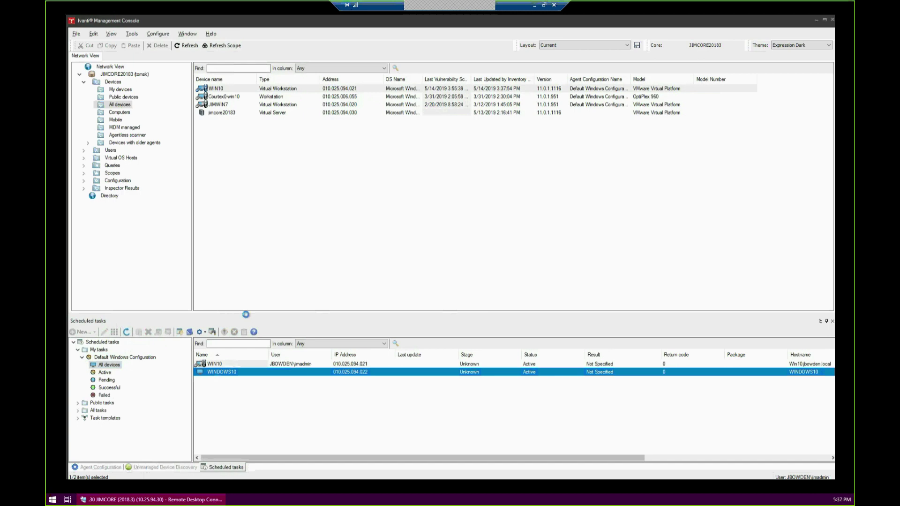
click(249, 319)
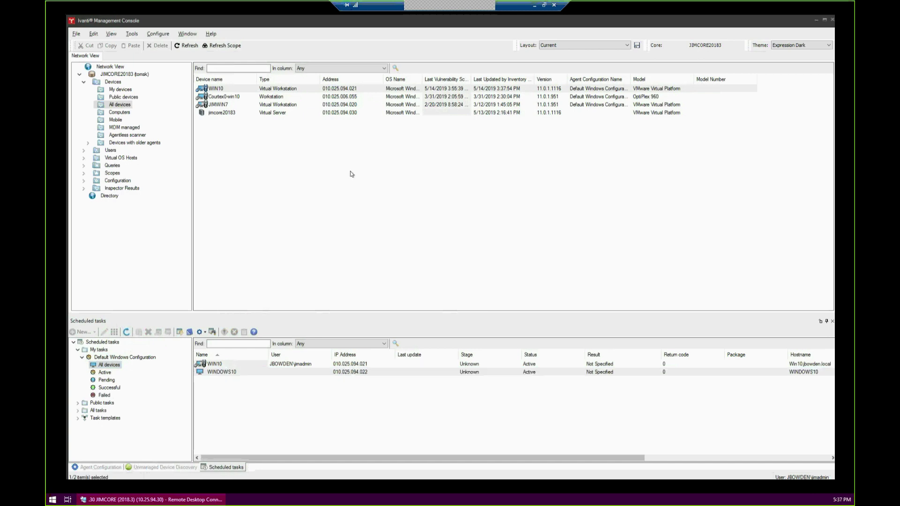
click(536, 8)
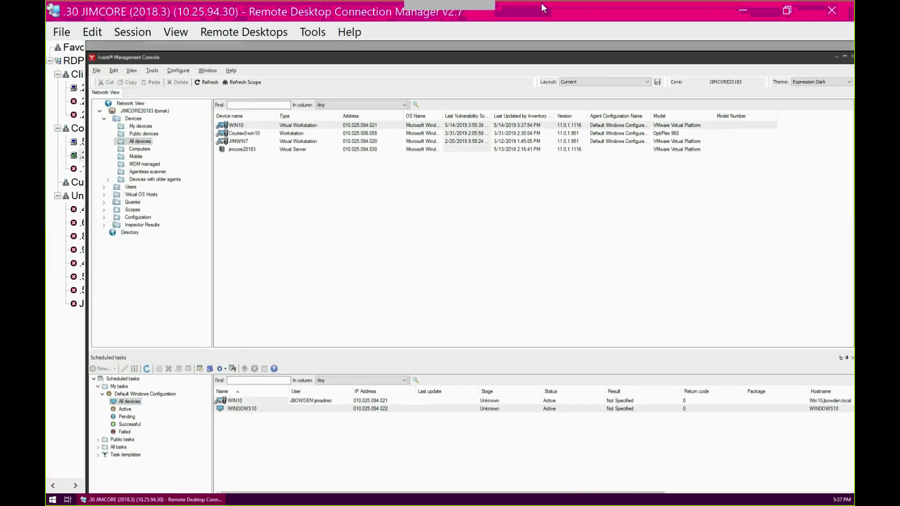
Switch to the .22 Windows10 (10.25.94.22) remote desktop session
click(78, 89)
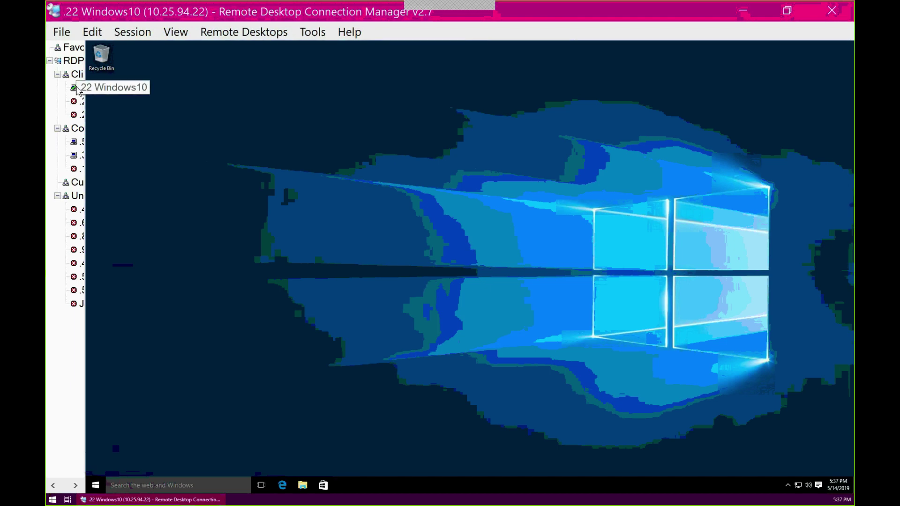
right_click(401, 485)
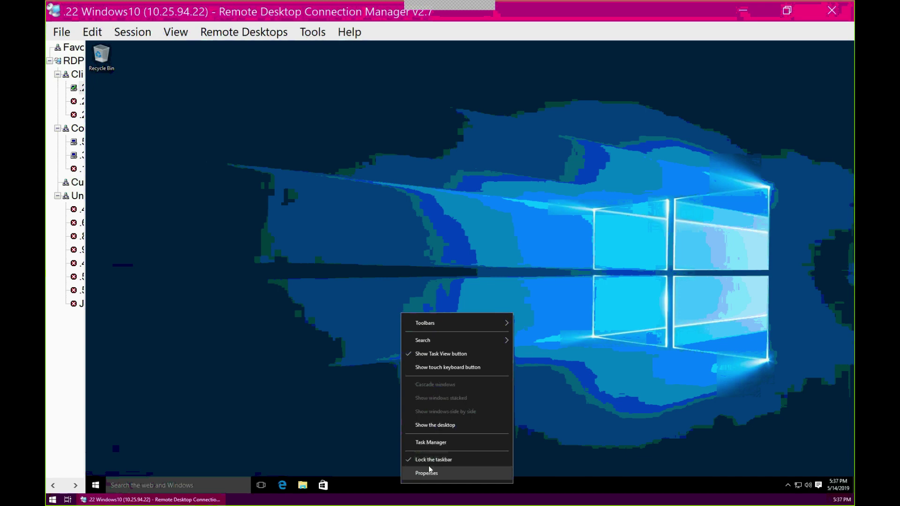
Open Task Manager's Details list on Windows10, select winlogon.exe, and launch File Explorer
click(430, 443)
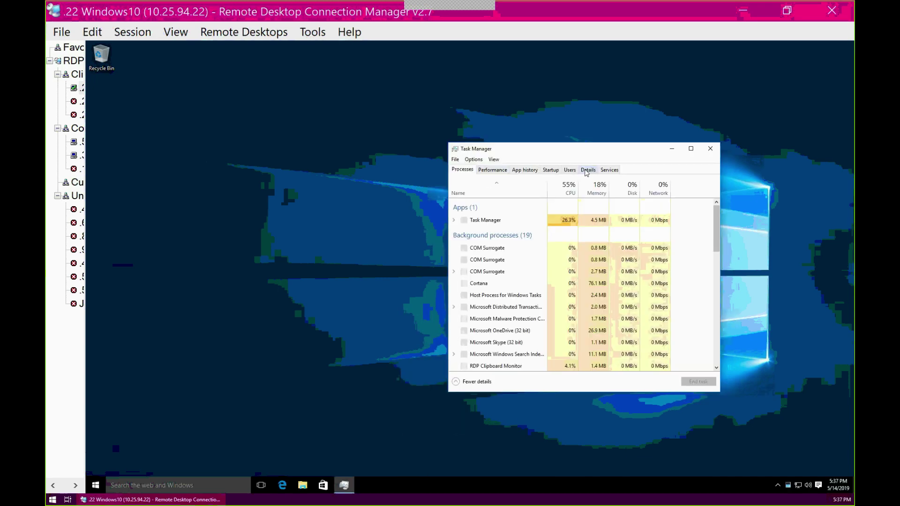
click(587, 170)
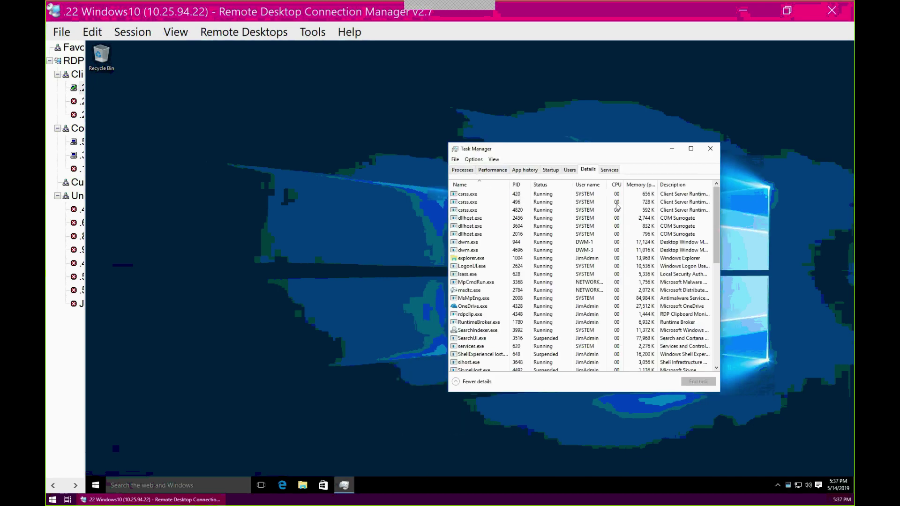
scroll(707, 337, down, 10)
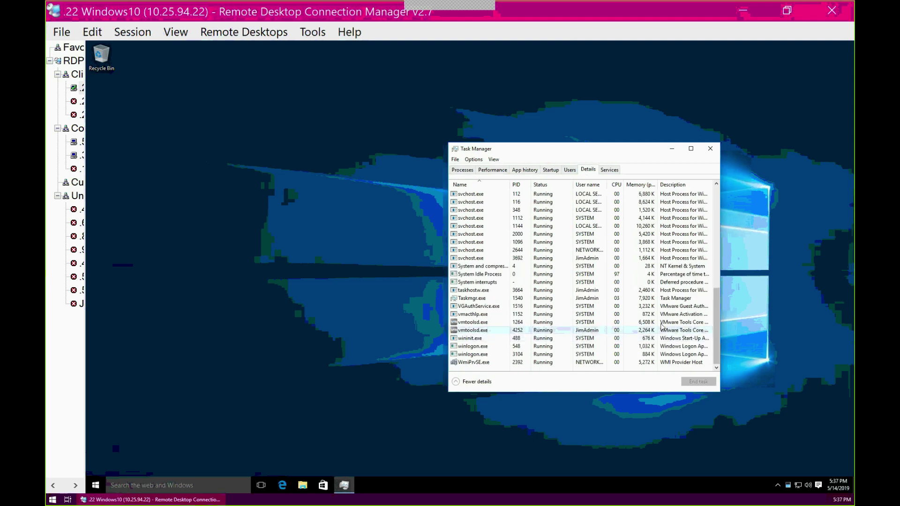
click(467, 346)
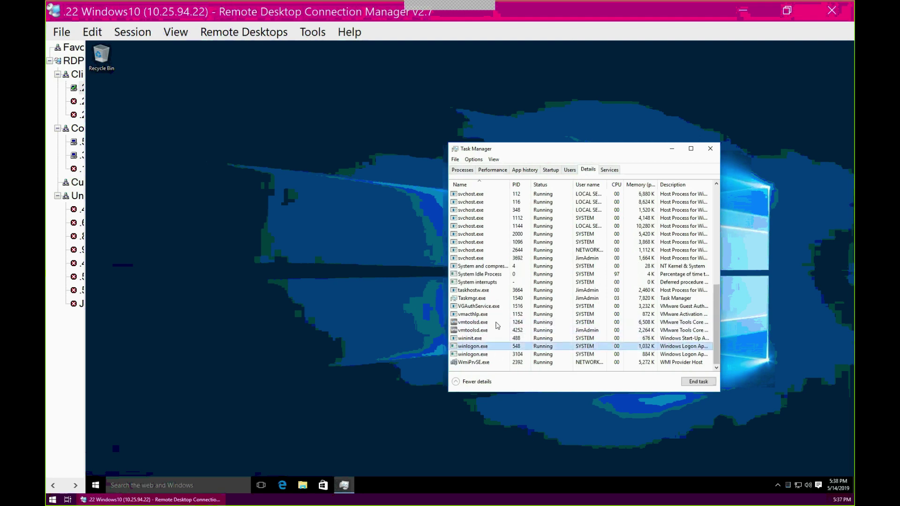
click(300, 485)
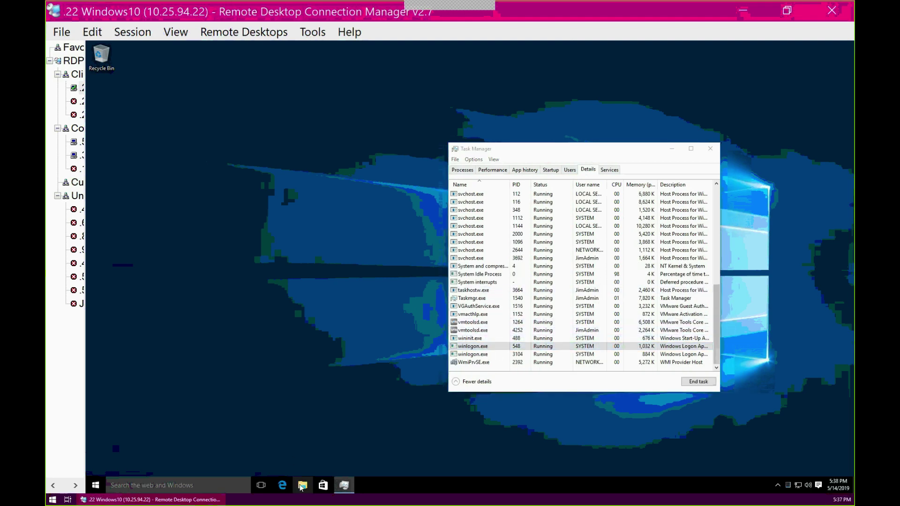
Open Local Disk (C:) and arrange Explorer and Task Manager side by side
click(263, 266)
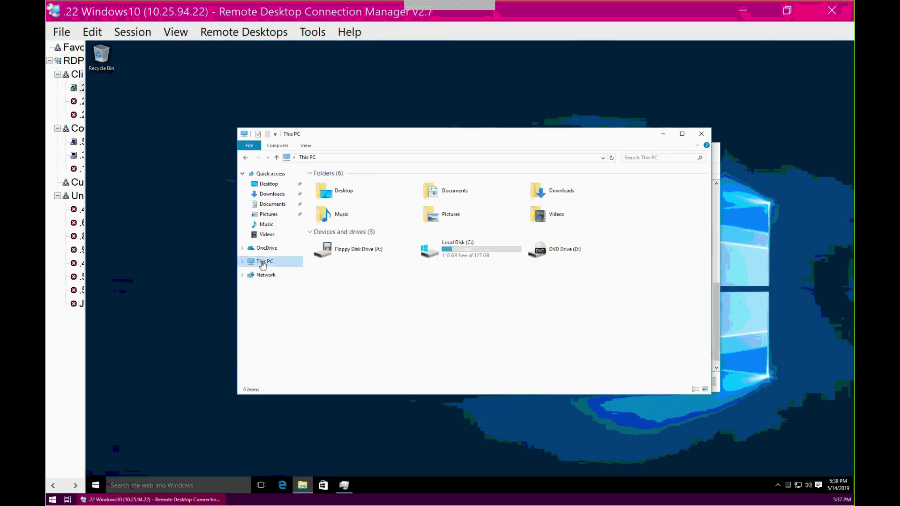
double_click(467, 253)
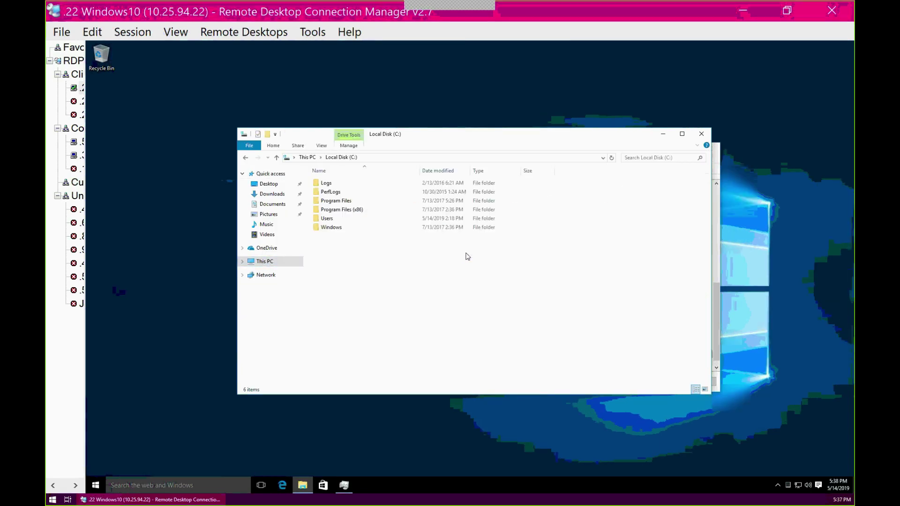
drag(412, 136, 298, 123)
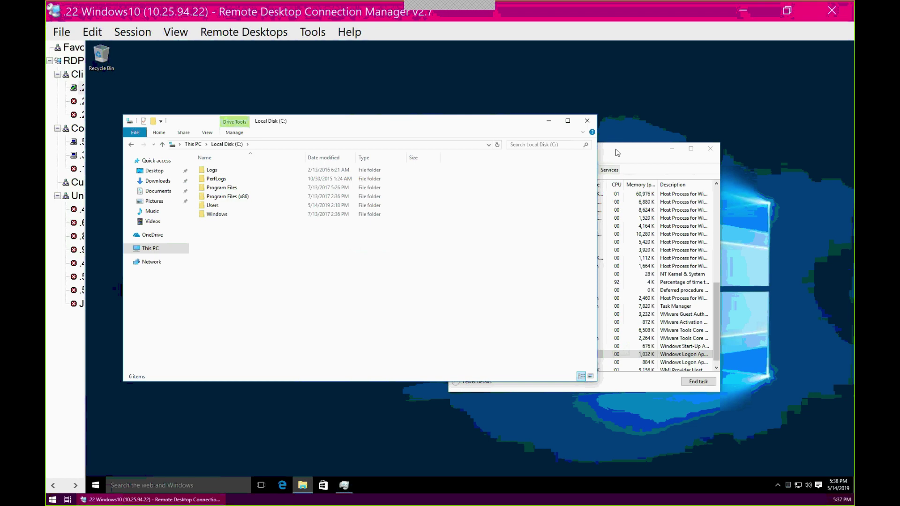
drag(623, 146, 613, 110)
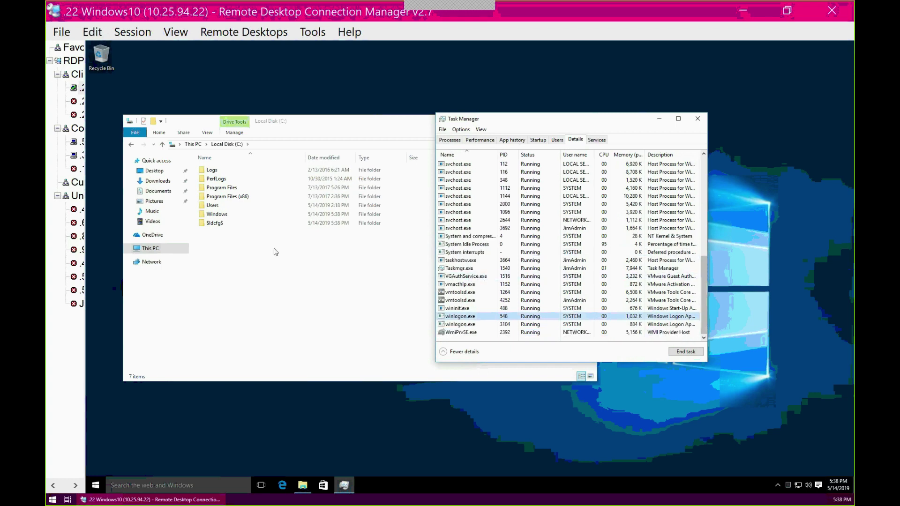
Open the $ldcfg$ folder on C: to see IPCheck, LandeskClientInstallStatus and tmpD7CE.tmp
click(215, 224)
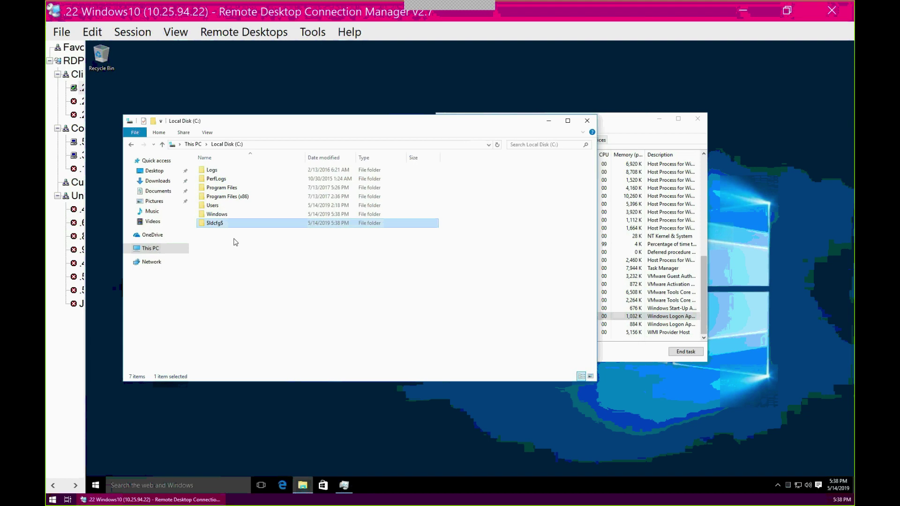
double_click(215, 224)
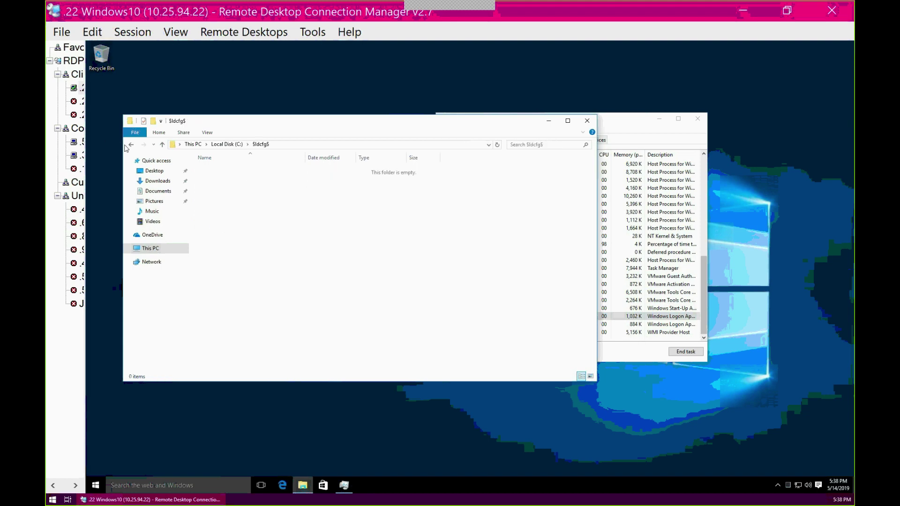
click(131, 145)
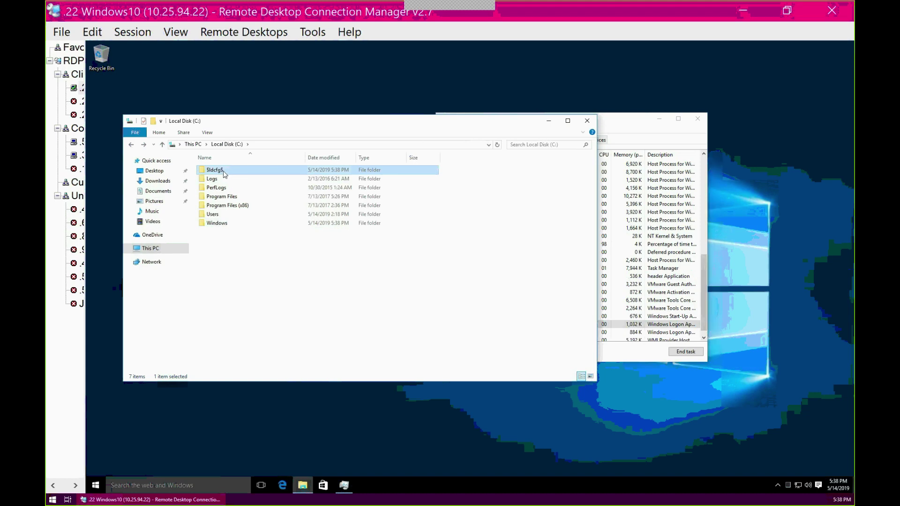
double_click(216, 171)
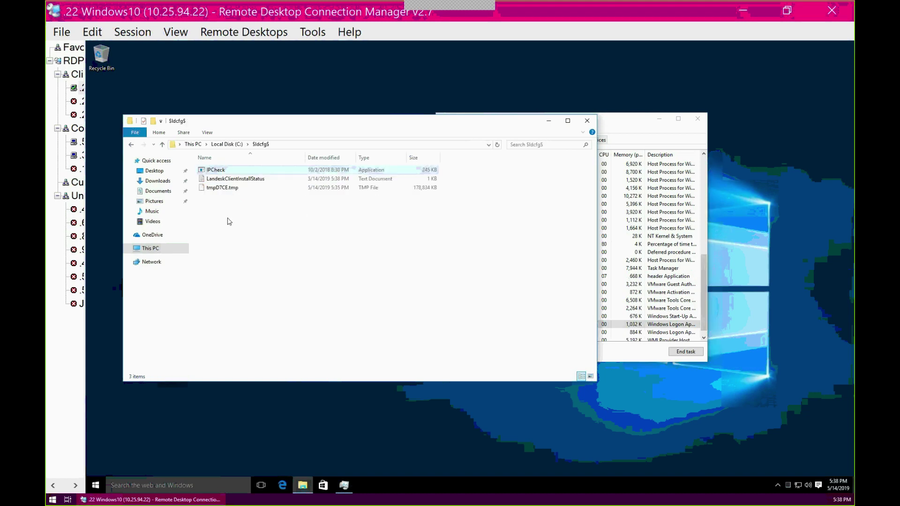
key(alt+Left)
key(alt+Tab)
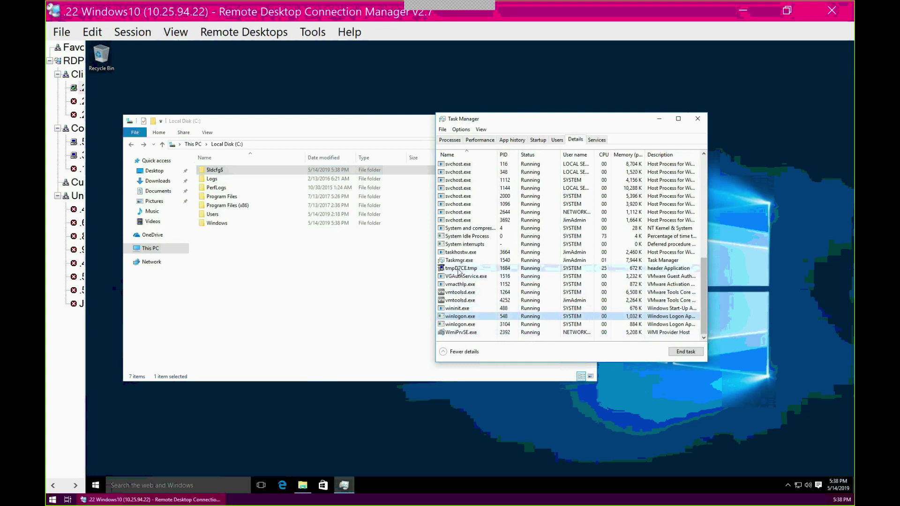
Select tmpD7CE.tmp and wscfg32.exe (LANDESK Agent Configuration), both running as SYSTEM, in Task Manager
click(452, 271)
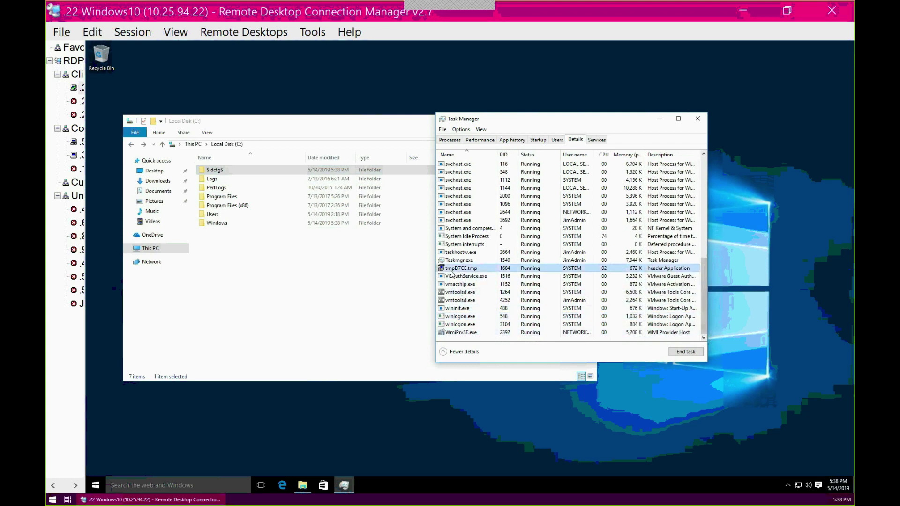
scroll(484, 304, up, 10)
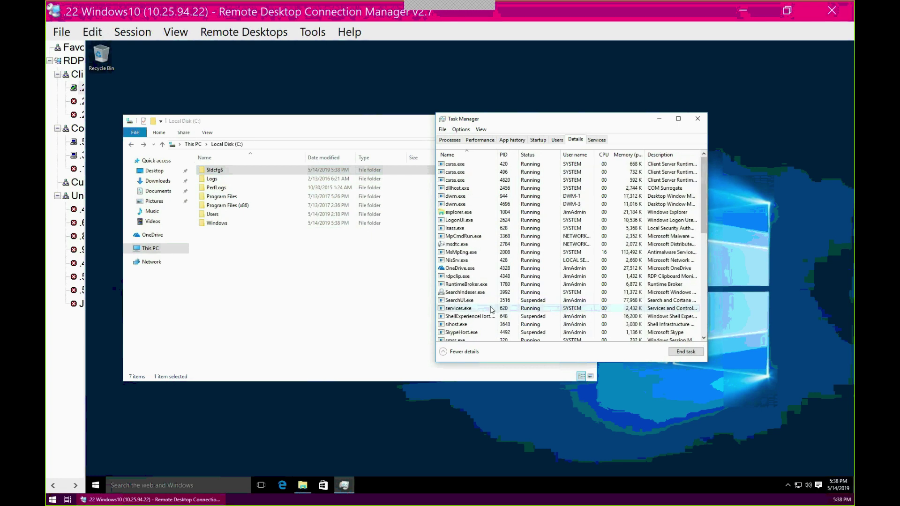
scroll(490, 311, down, 10)
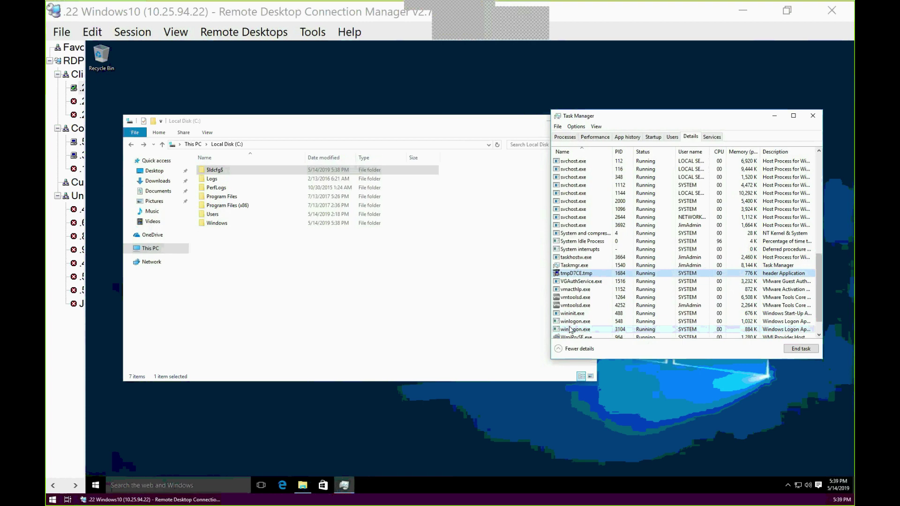
scroll(564, 333, down, 1)
click(568, 331)
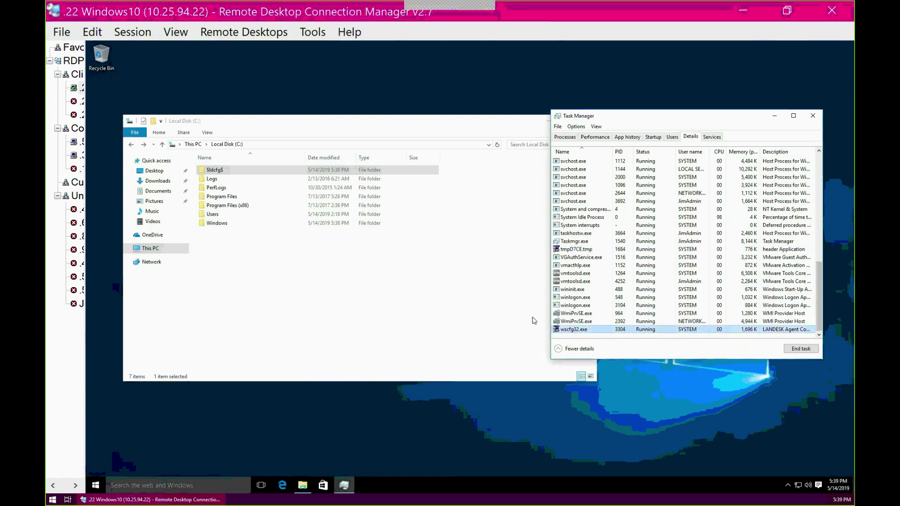
Browse C:\Program Files (x86)\LANDesk\LDClient, then return to Local Disk (C:)
double_click(231, 205)
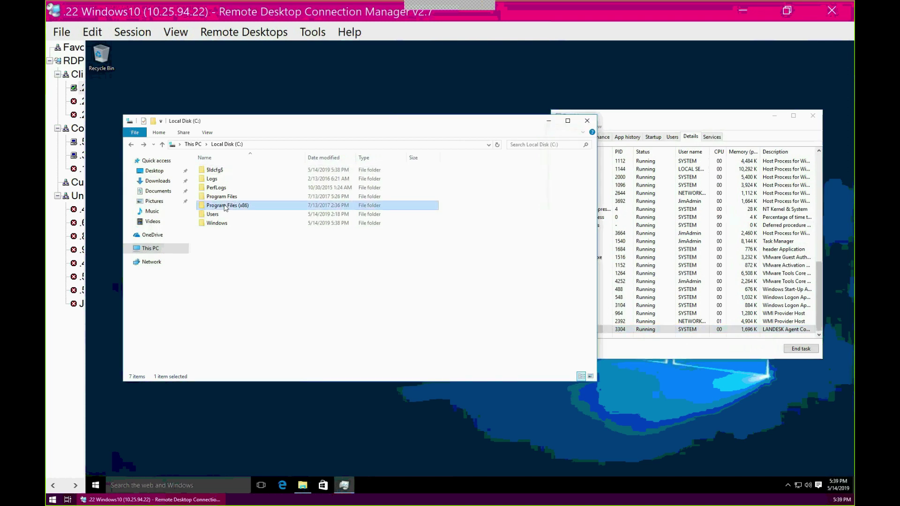
double_click(220, 197)
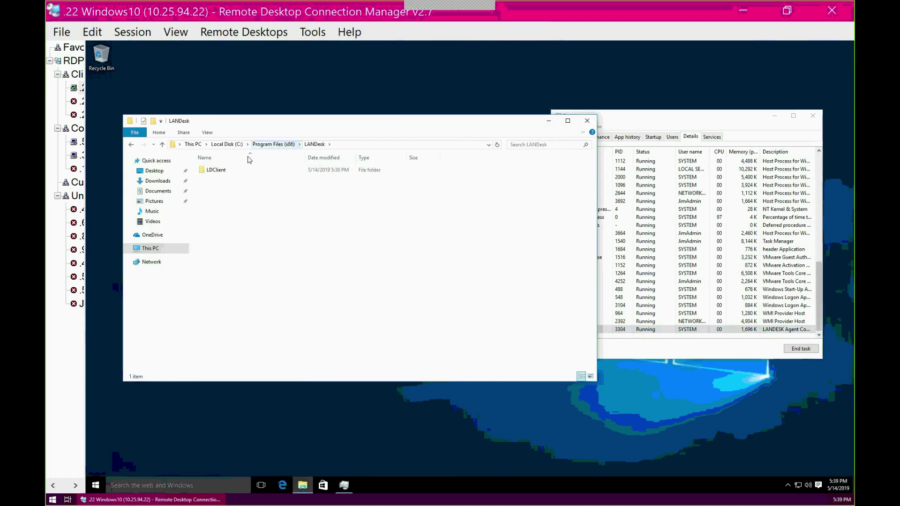
double_click(214, 172)
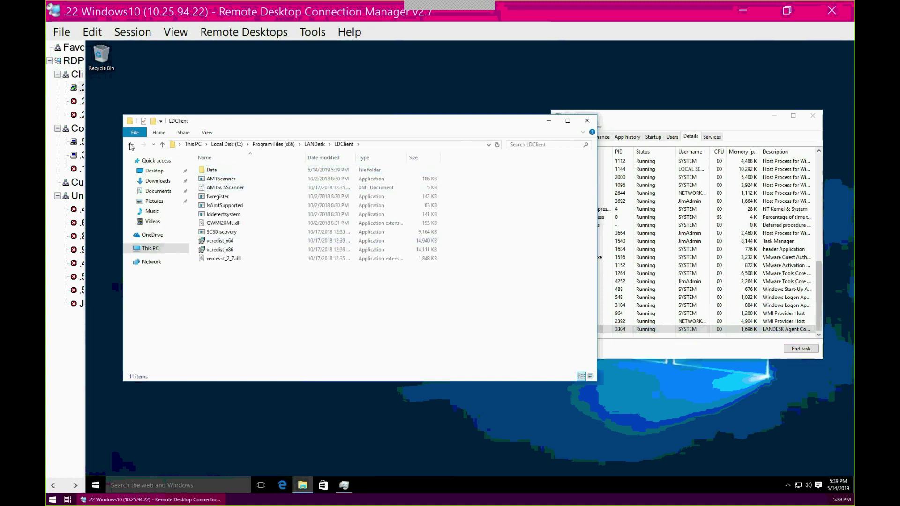
click(131, 146)
click(132, 146)
click(132, 146)
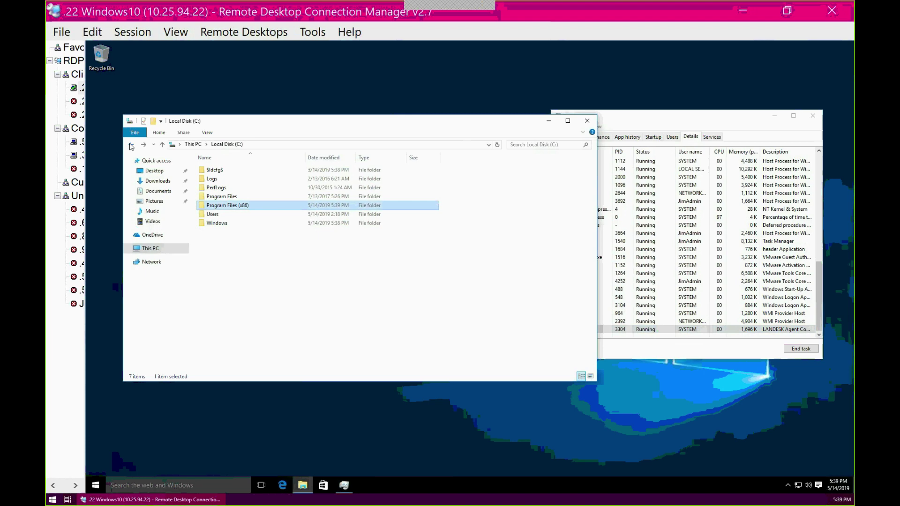
Show hidden items on C: and open the ProgramData folder
click(207, 132)
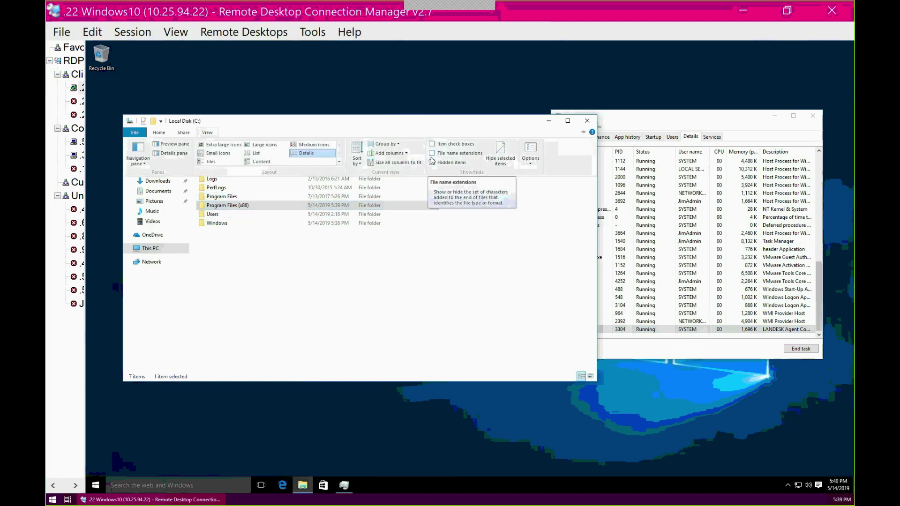
click(431, 161)
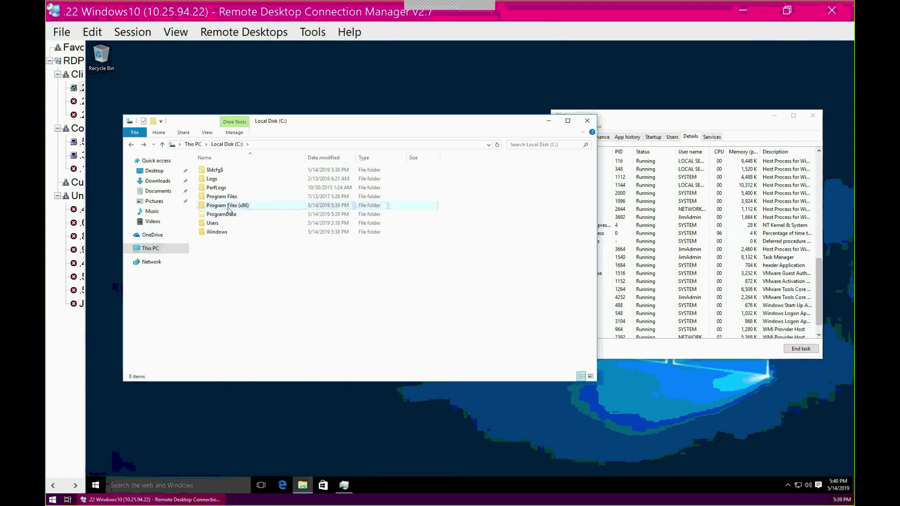
double_click(212, 215)
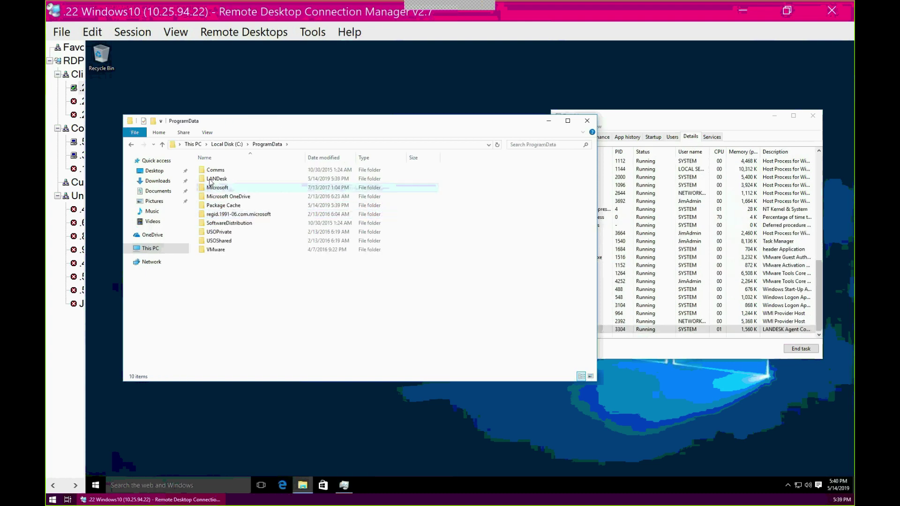
Open the wscfg32 log from C:\ProgramData\LANDesk\Log in Notepad
double_click(213, 178)
double_click(210, 171)
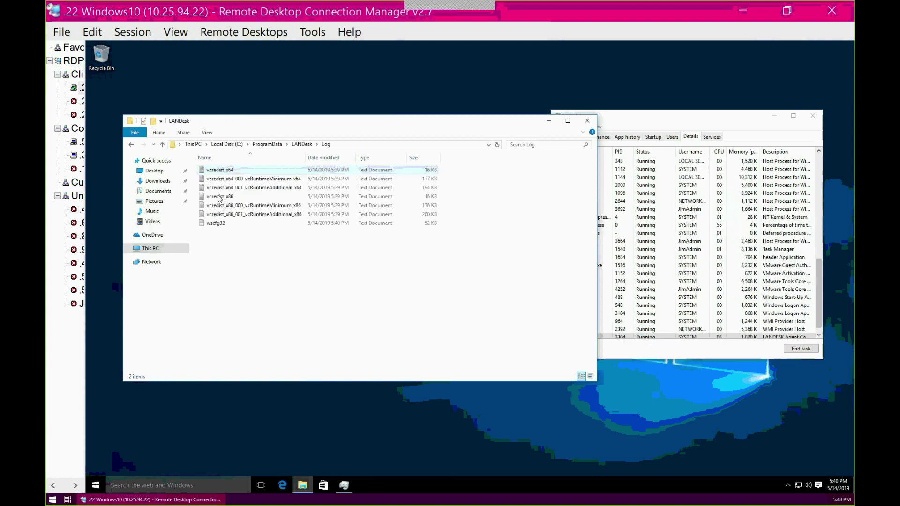
click(209, 226)
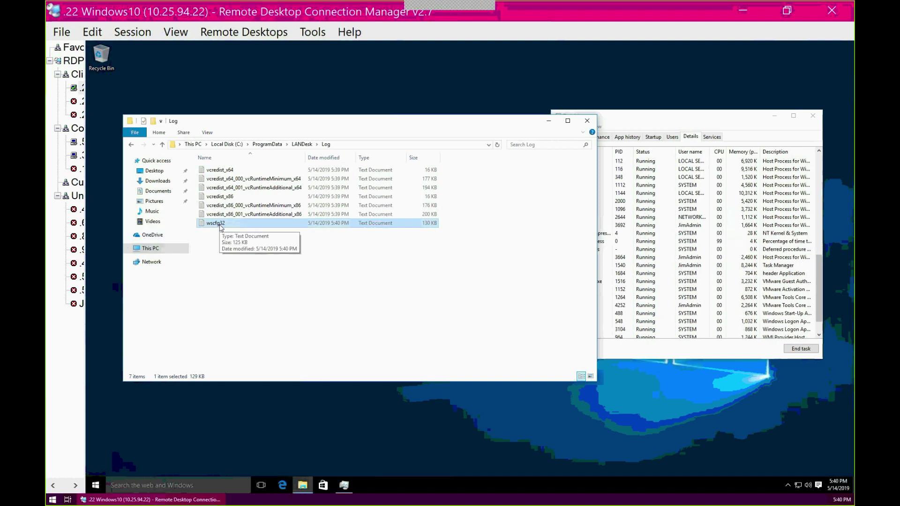
double_click(219, 223)
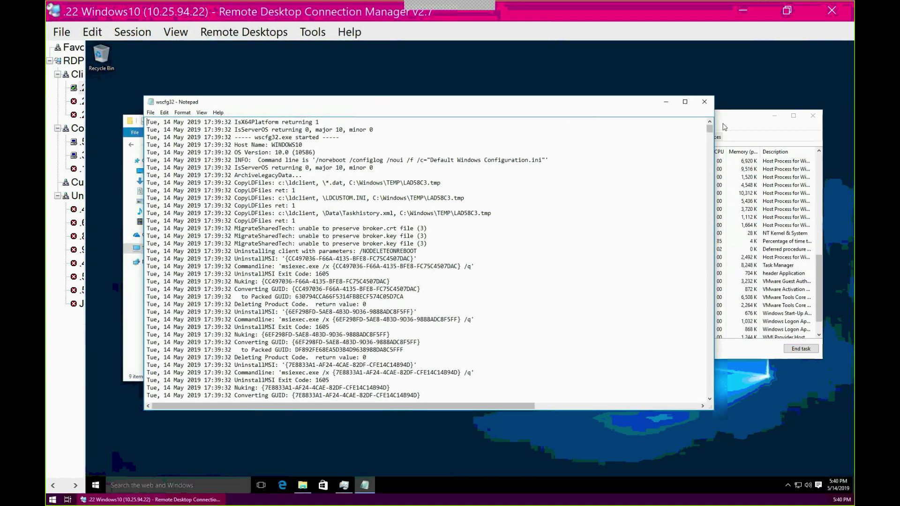
Scroll the wscfg32 log to its end, highlight the copied agent file lines, and close Notepad
drag(709, 128, 708, 384)
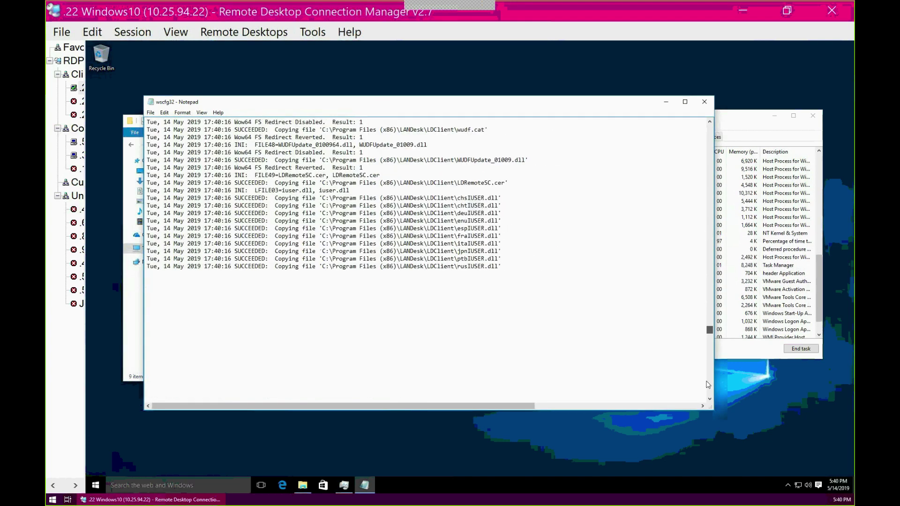
drag(317, 198, 537, 357)
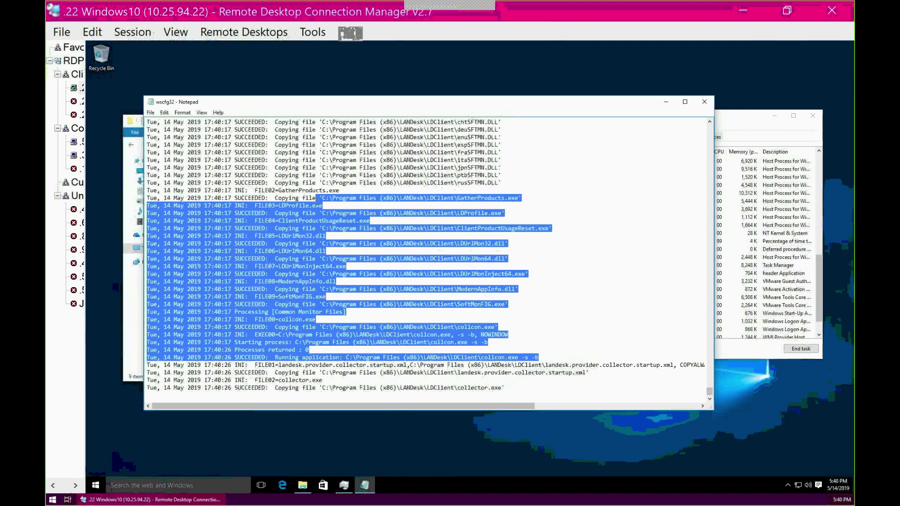
click(705, 102)
drag(516, 122, 488, 107)
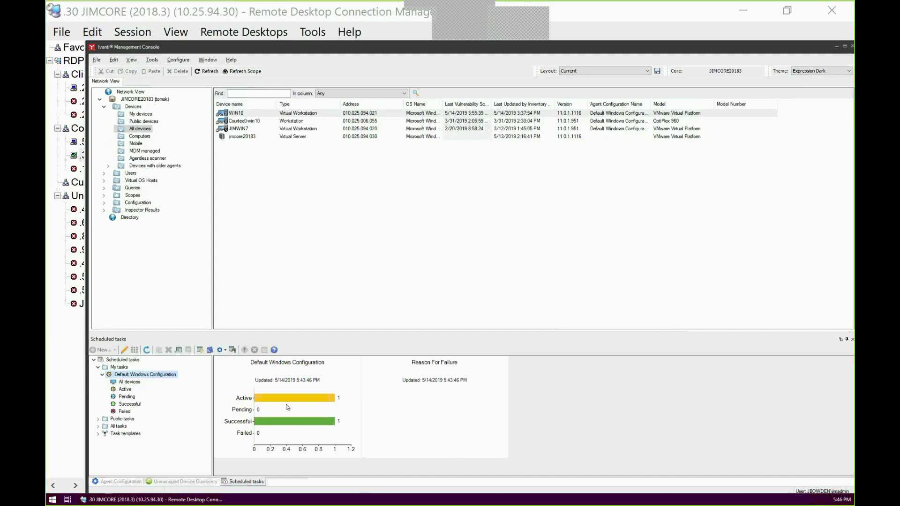
In the JIMCORE console, confirm WINDOWS10 is Done under All devices, then view Active showing only WIN10
click(118, 378)
click(124, 382)
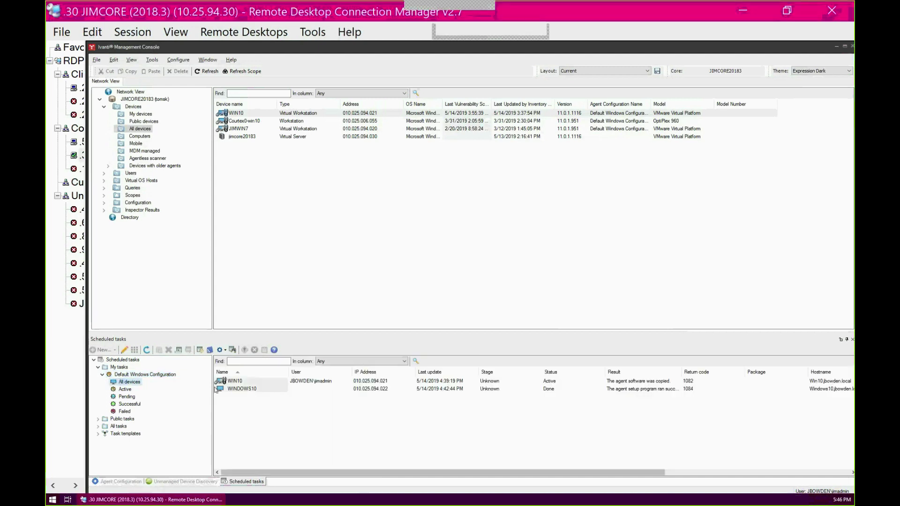
click(240, 389)
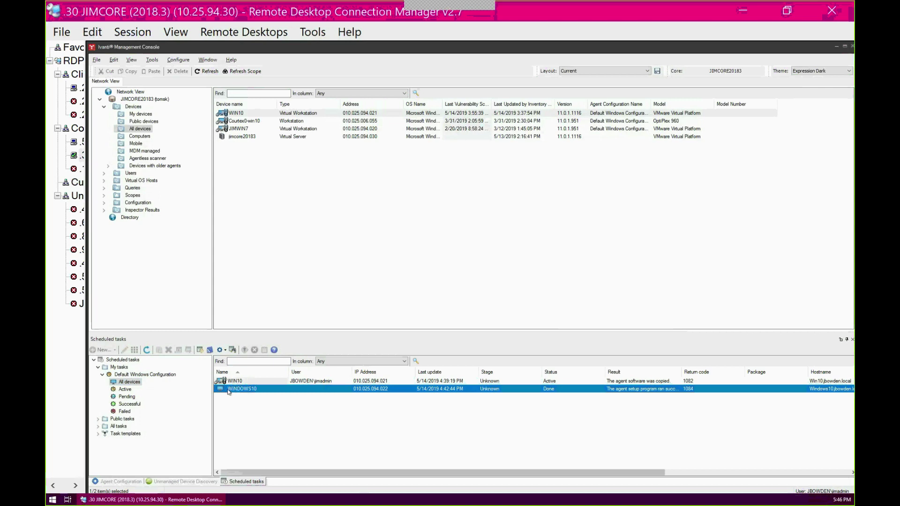
click(128, 382)
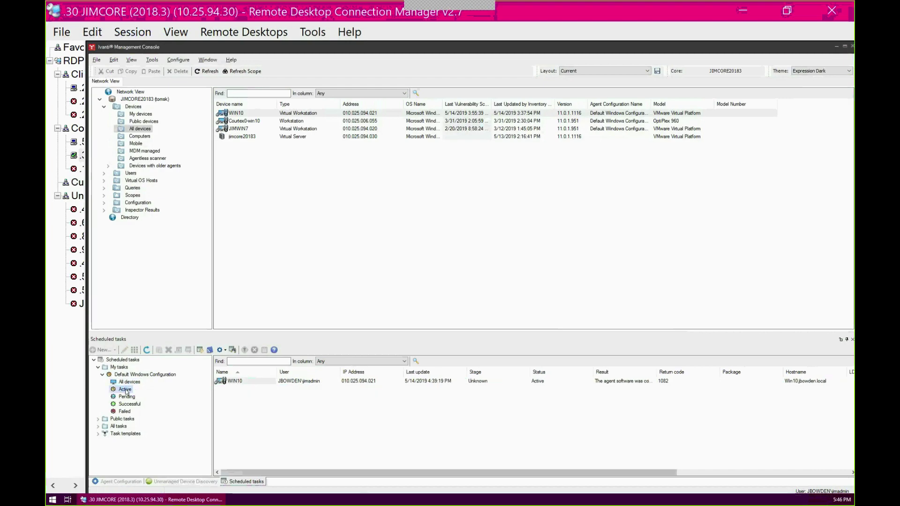